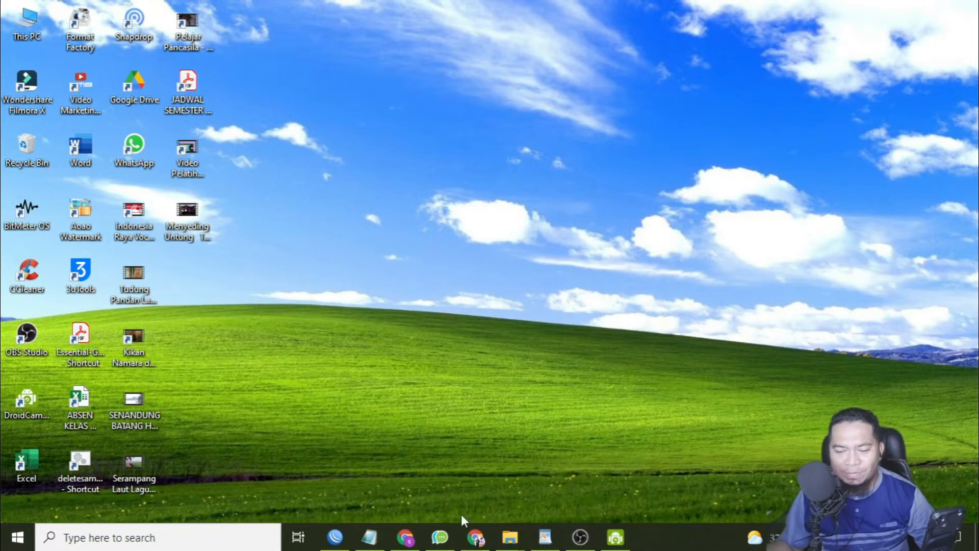
Switch to Chrome, close all the old tabs and leave only a new blank tab open.
left_click(476, 535)
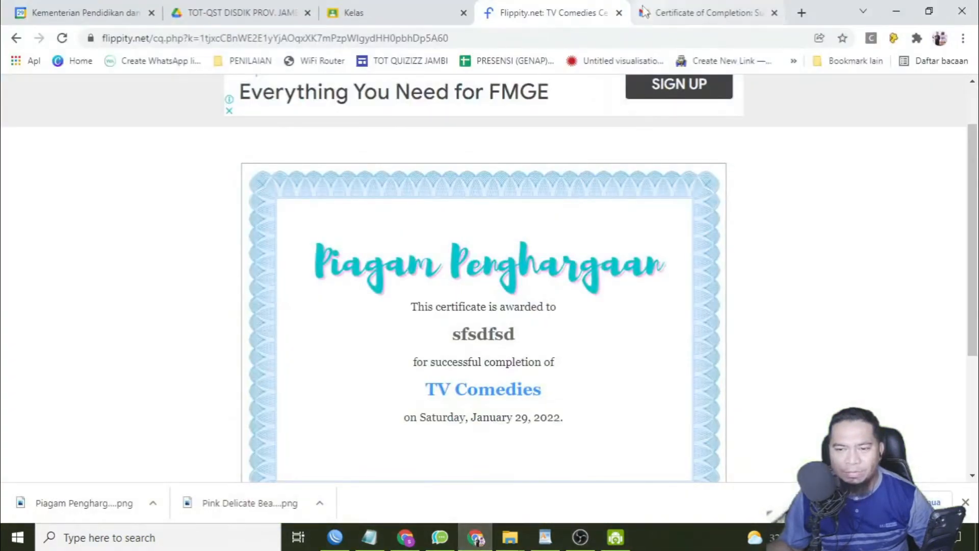
left_click(619, 13)
left_click(619, 13)
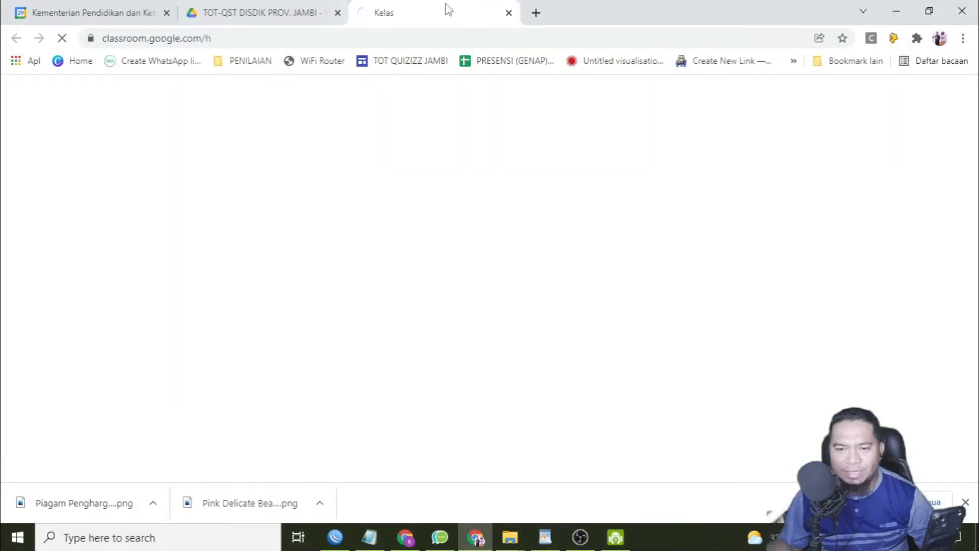
left_click(508, 13)
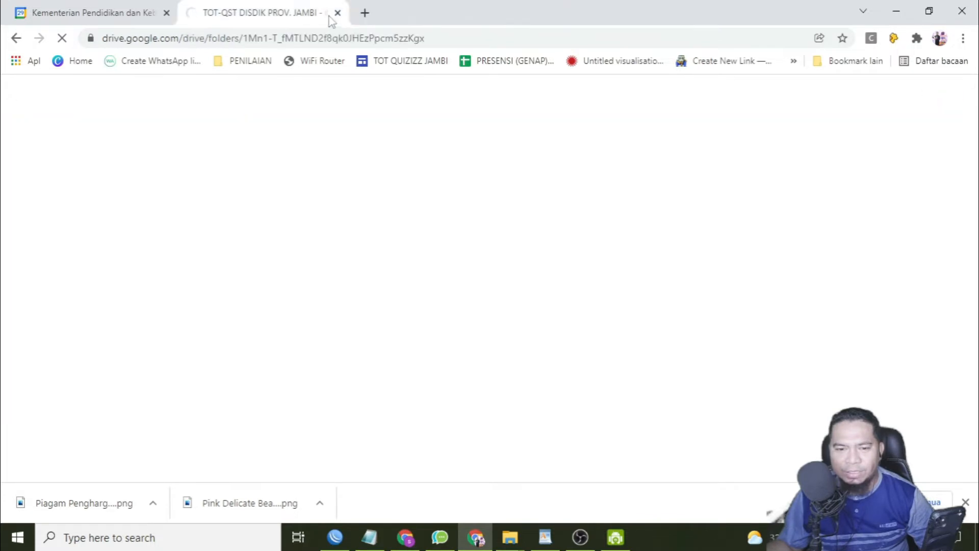
left_click(365, 13)
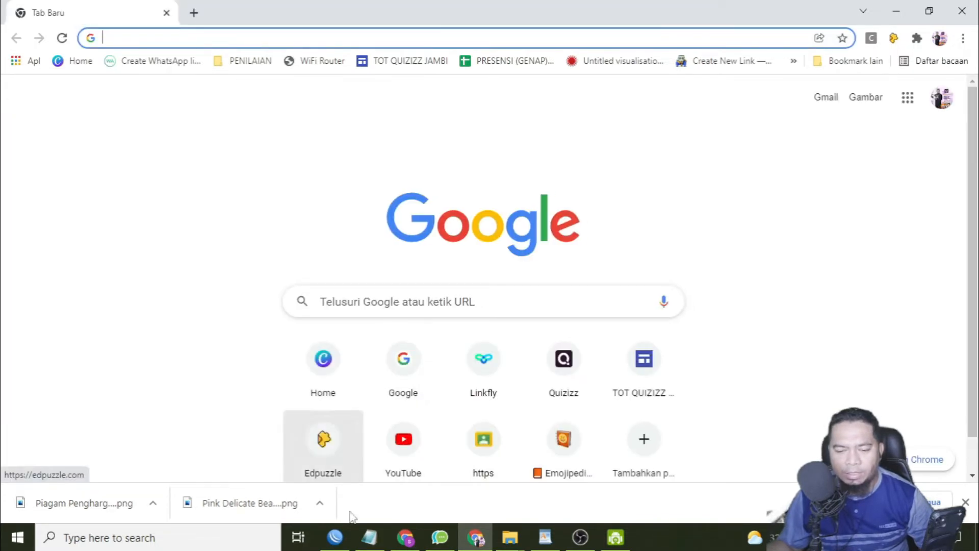
left_click(369, 536)
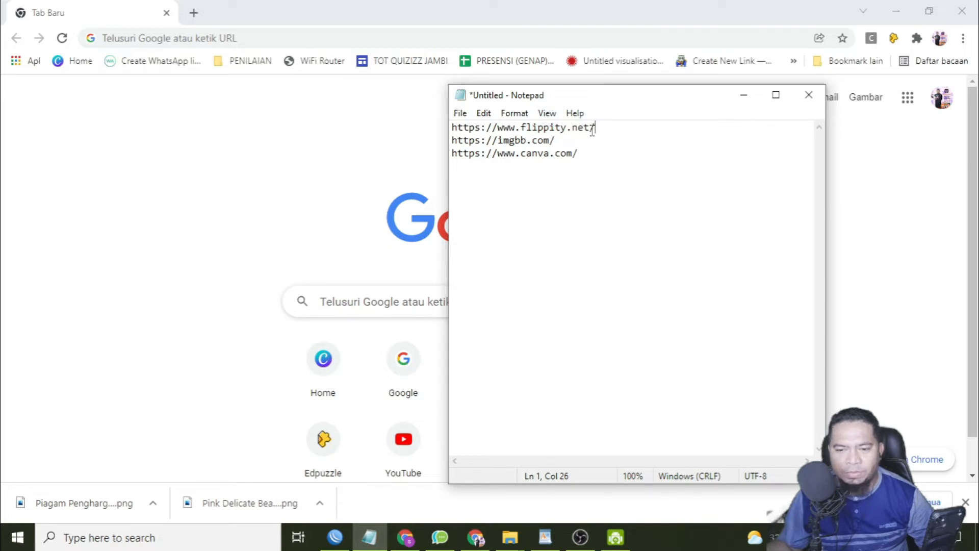
left_click_drag(592, 130, 452, 128)
key("ctrl+c")
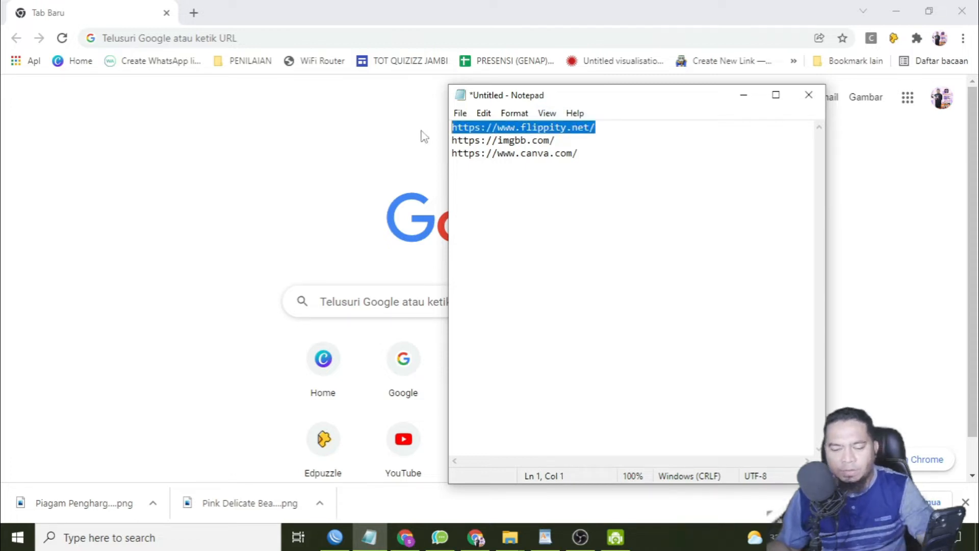
left_click(323, 37)
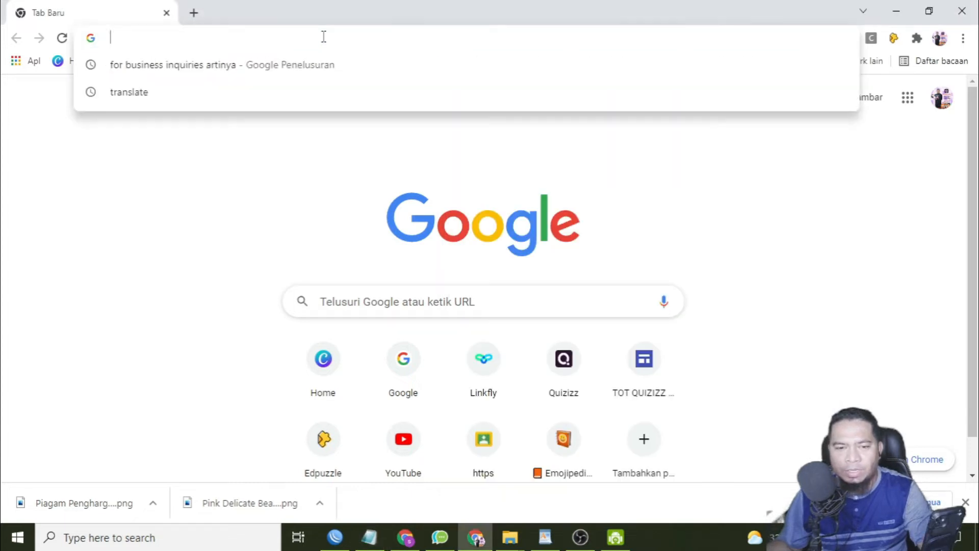
key("ctrl+v")
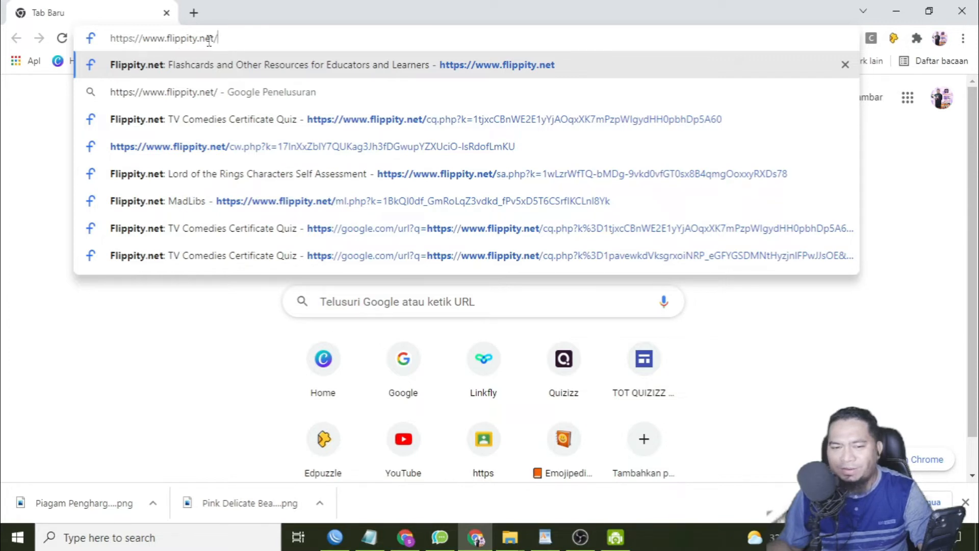
key("Return")
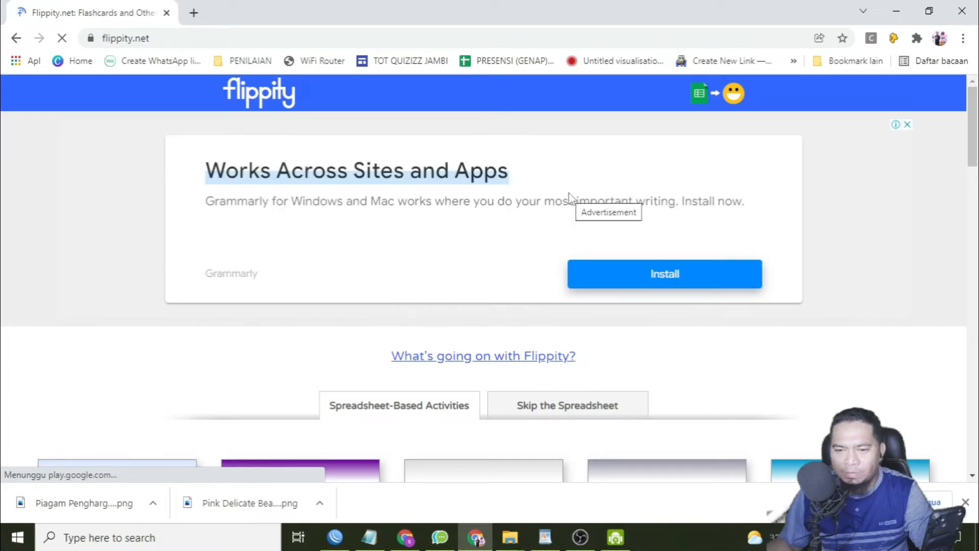
Look through the spreadsheet-based activities offered on the Flippity home page.
scroll(569, 197, "down", 8)
scroll(565, 198, "down", 5)
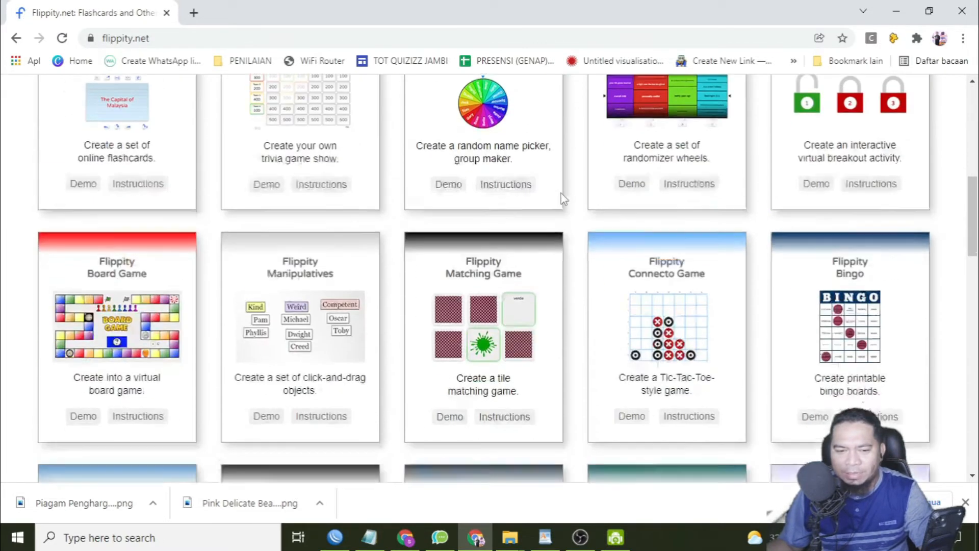
scroll(555, 195, "up", 4)
scroll(540, 197, "down", 4)
scroll(527, 191, "down", 14)
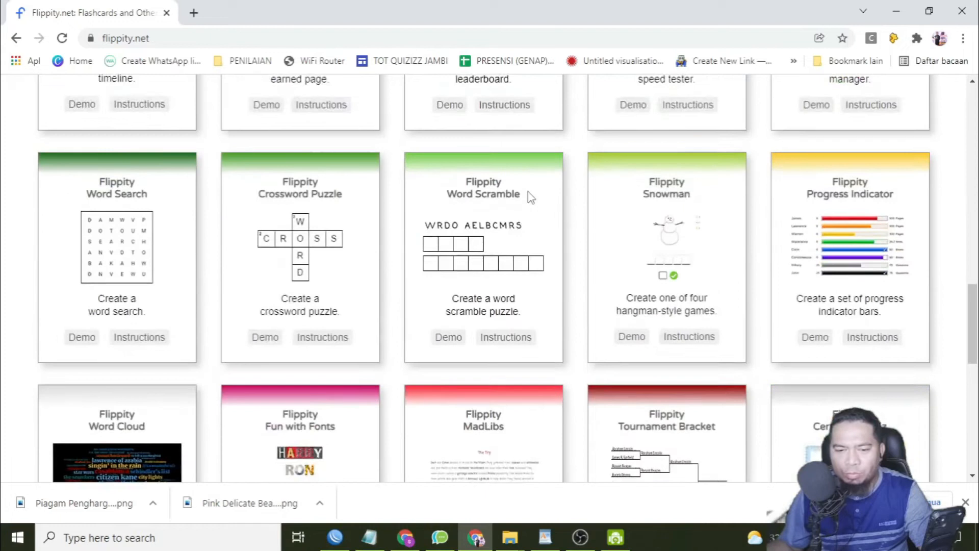
scroll(581, 255, "up", 10)
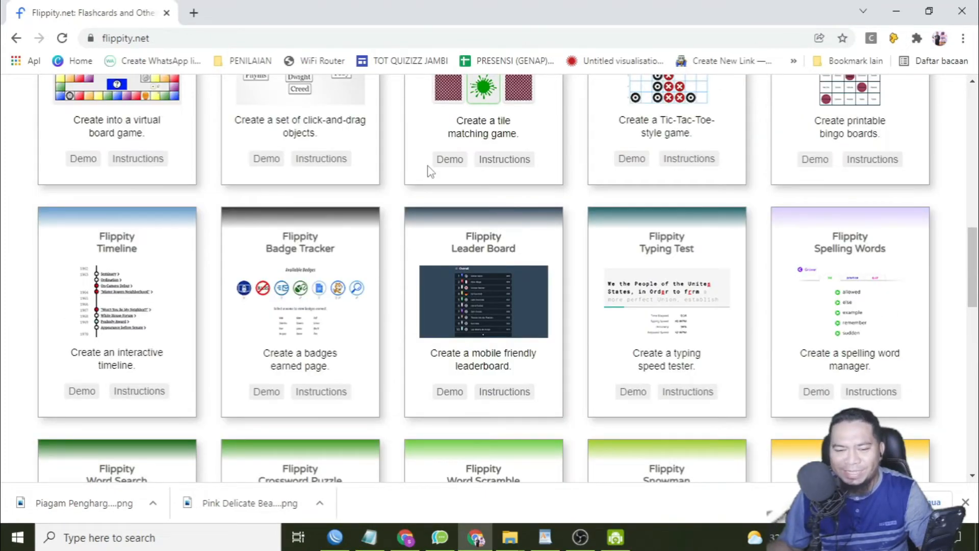
scroll(427, 168, "up", 8)
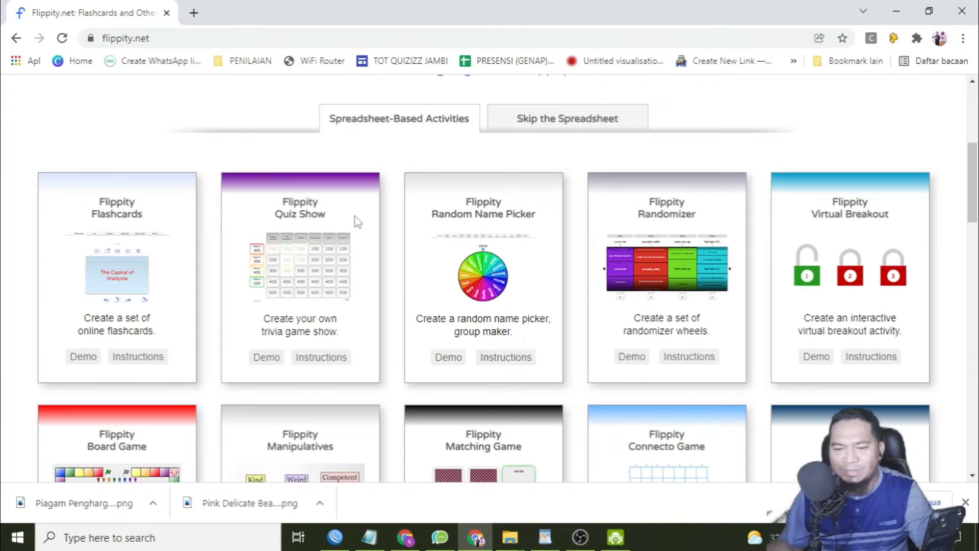
scroll(356, 221, "up", 5)
scroll(355, 221, "down", 9)
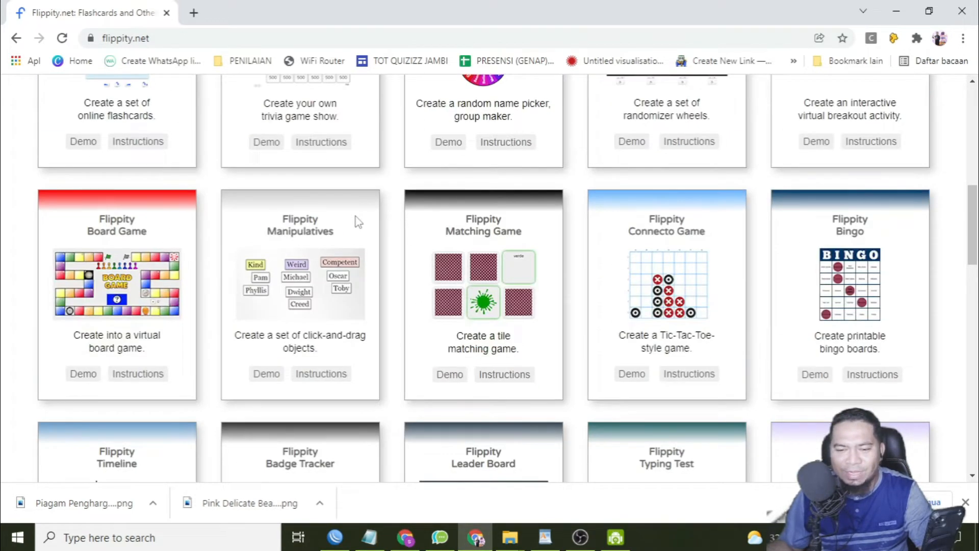
scroll(358, 221, "down", 5)
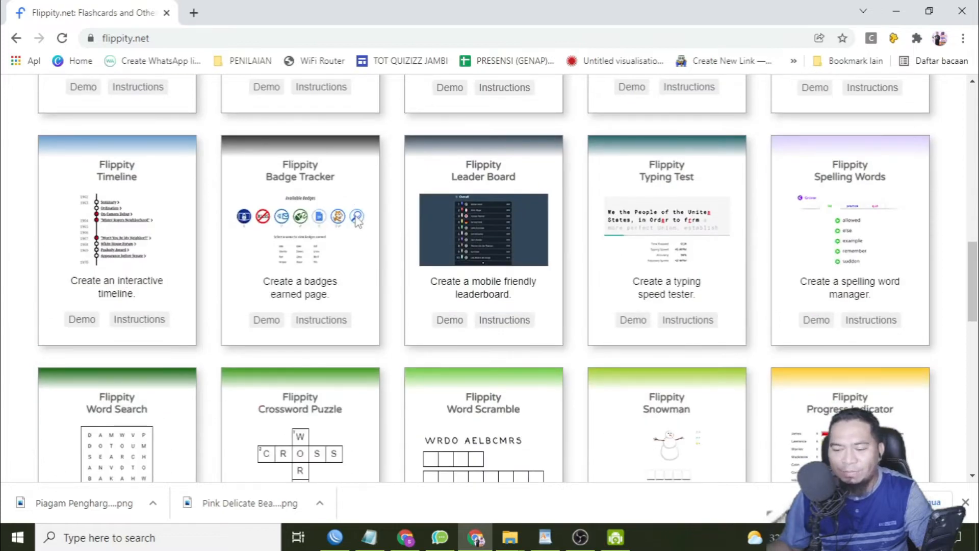
Open the instructions for the Flippity Certificate Quiz activity.
scroll(356, 220, "down", 7)
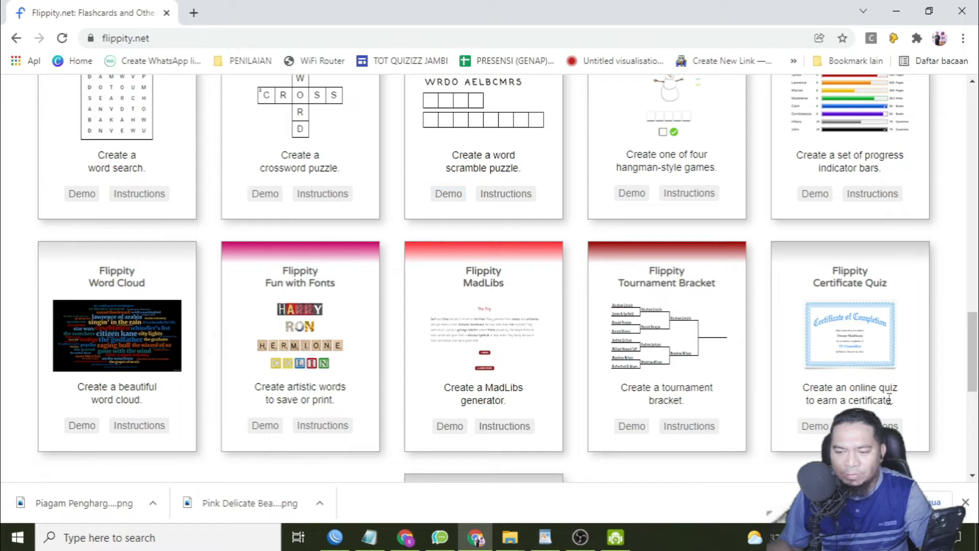
scroll(850, 361, "down", 1)
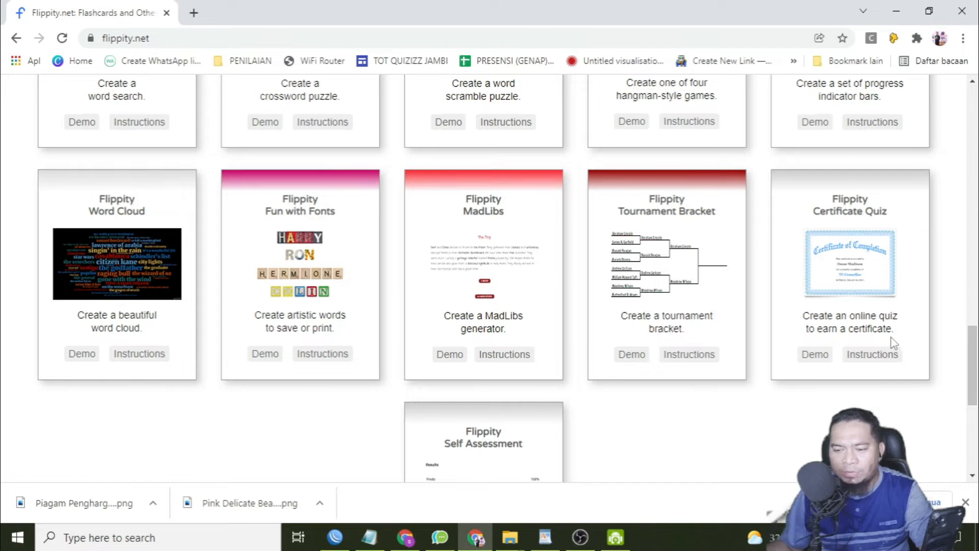
left_click(880, 364)
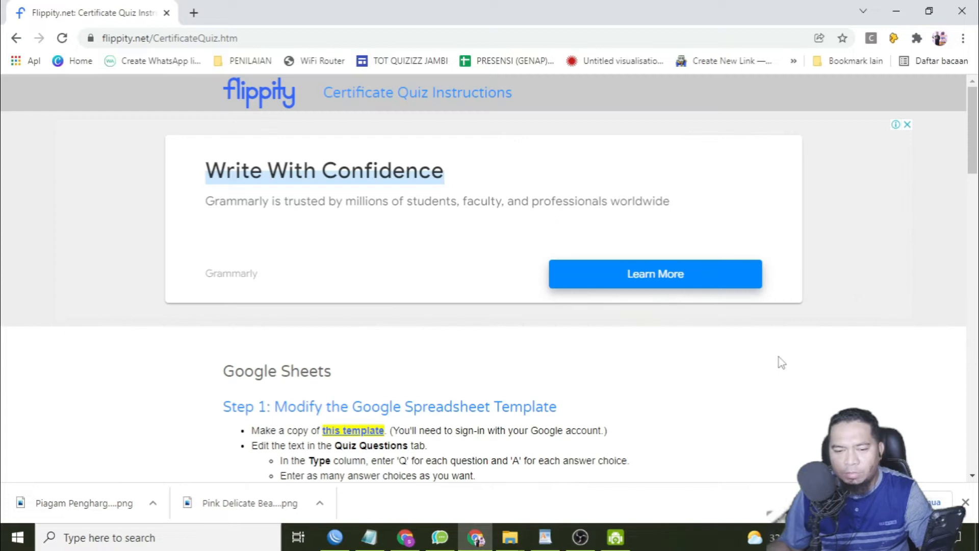
Make a copy of the Certificate Quiz Google Sheets template linked in Step 1 of the instructions.
scroll(780, 360, "down", 3)
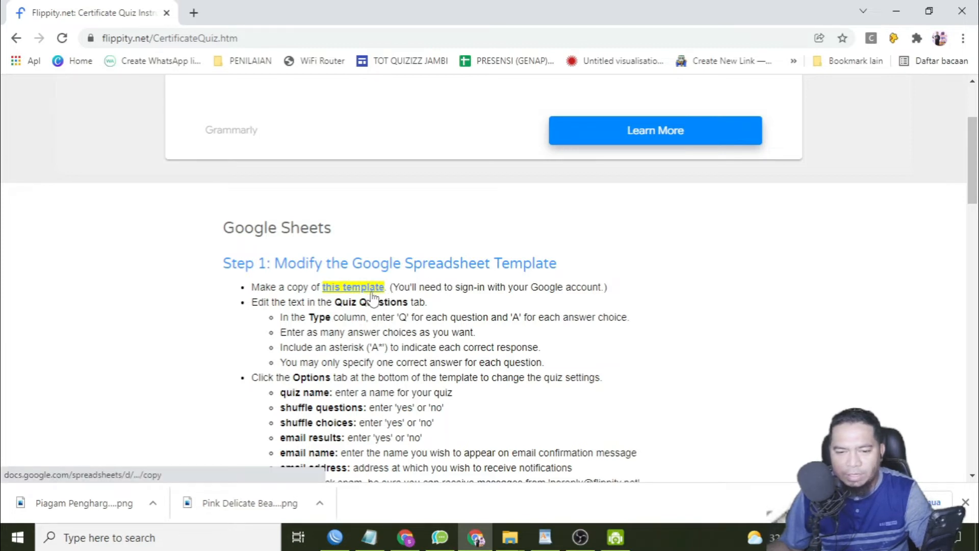
scroll(448, 358, "down", 3)
scroll(448, 359, "down", 12)
scroll(435, 350, "up", 15)
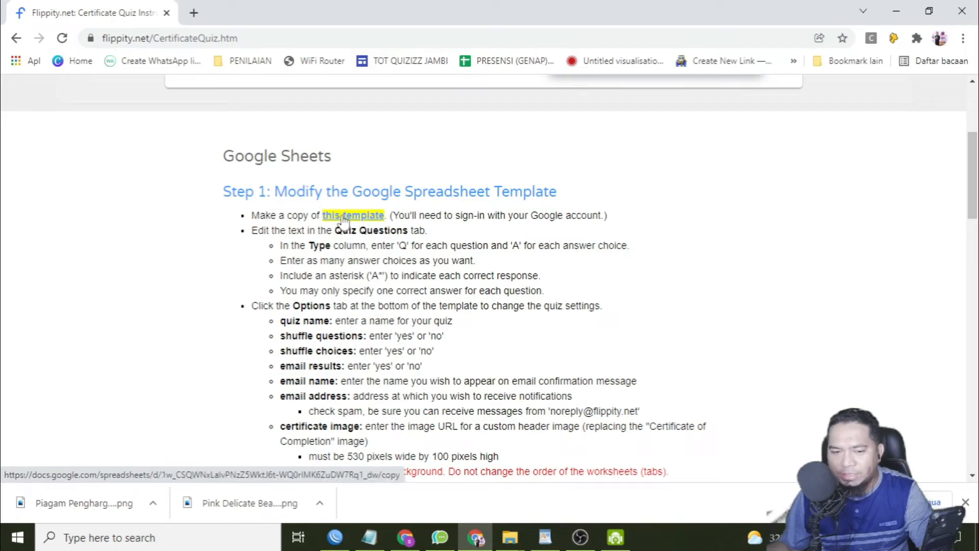
left_click(342, 217)
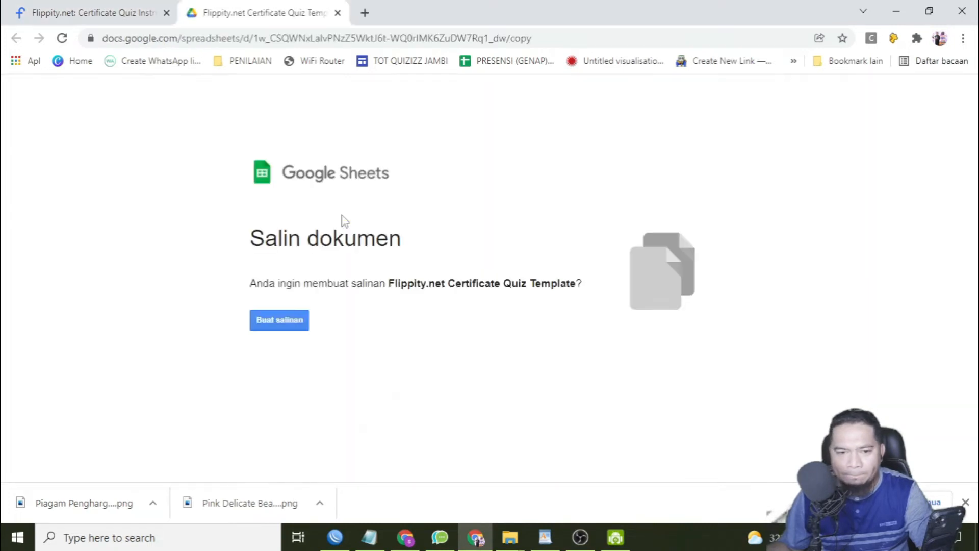
left_click(278, 326)
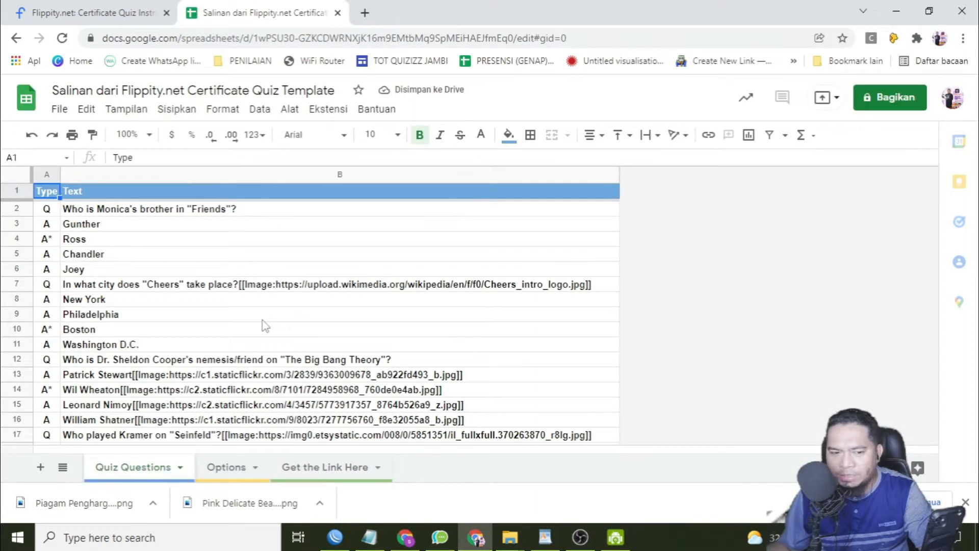
Clear the sample questions and answers in the Text column of the Quiz Questions sheet from row 7 down.
scroll(265, 325, "down", 7)
scroll(265, 325, "up", 5)
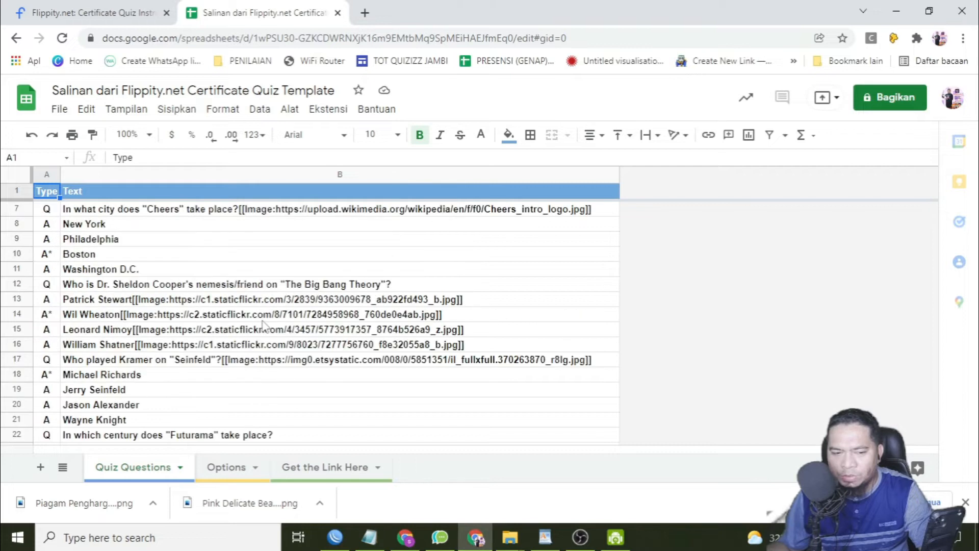
scroll(245, 327, "up", 2)
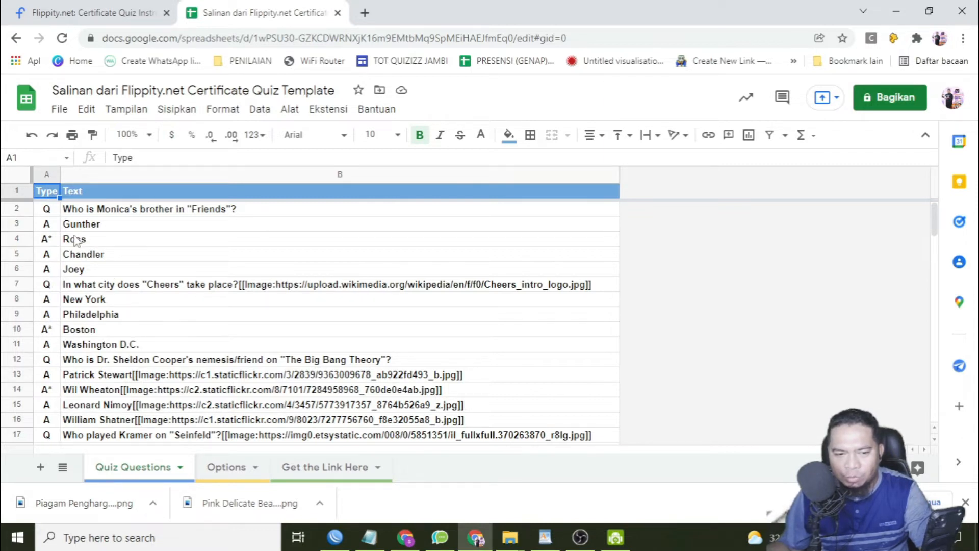
scroll(200, 298, "down", 3)
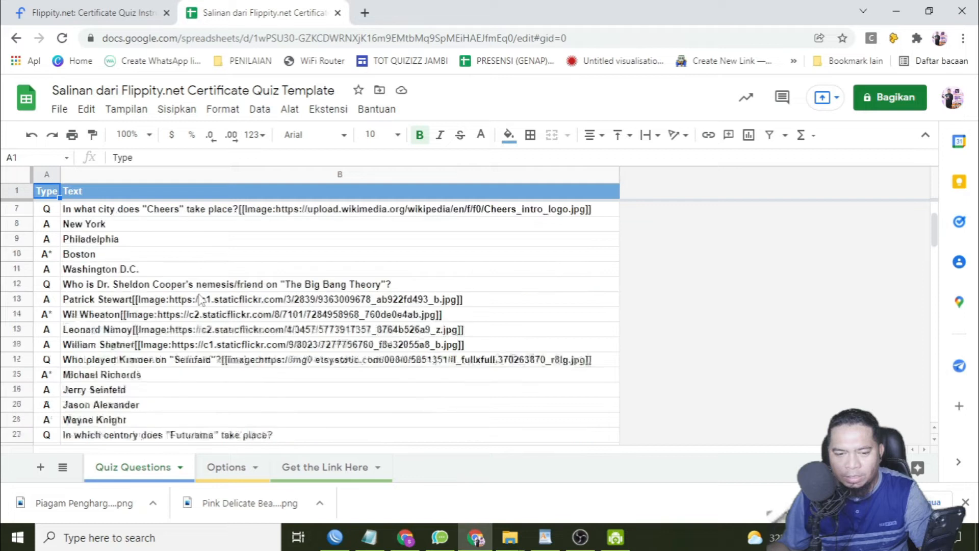
scroll(200, 299, "up", 3)
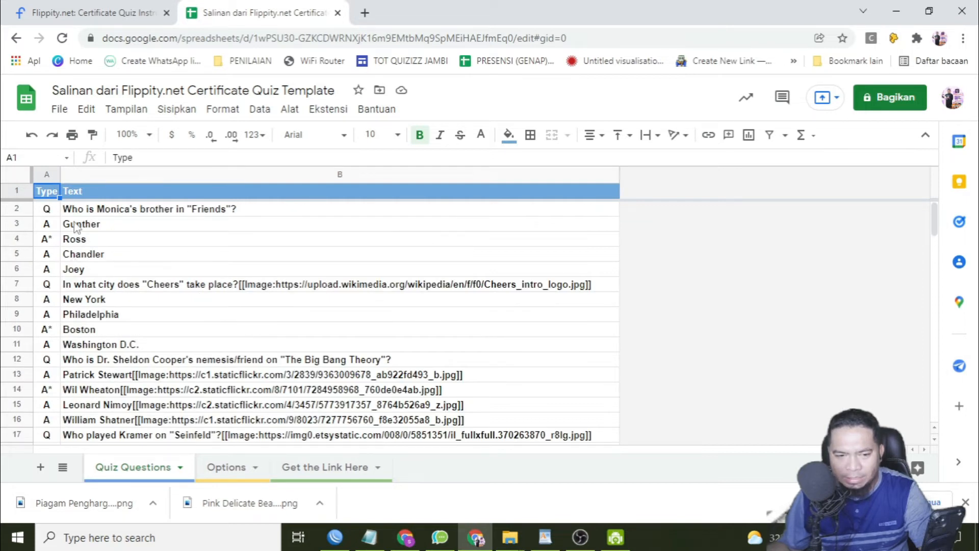
left_click_drag(65, 285, 90, 342)
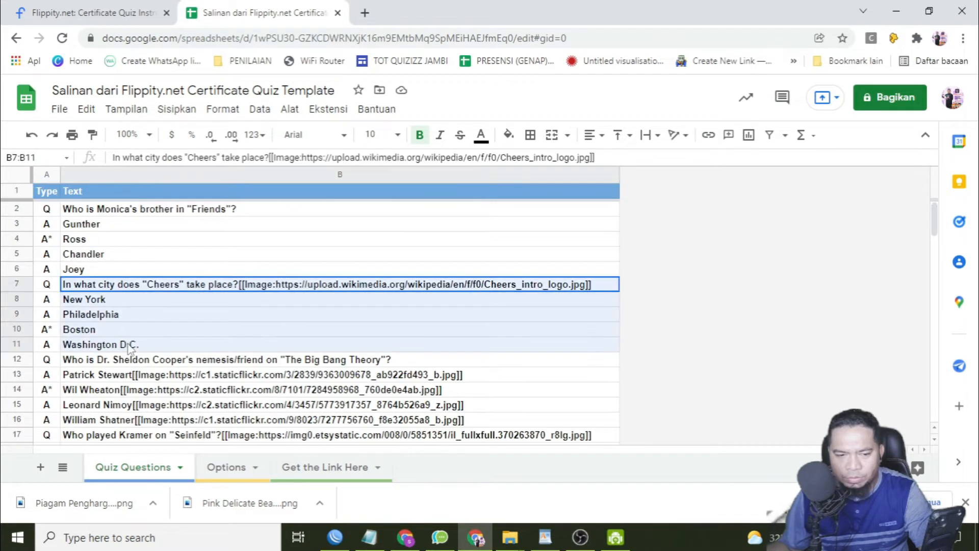
left_click_drag(92, 286, 128, 318)
key("Delete")
left_click(130, 317)
Replace the question in cell B2 with "Kepadatan populasi penduduk dipengaruhi oleh beberapa faktor, kecuali ..." copied from the WordPad document.
left_click(170, 210)
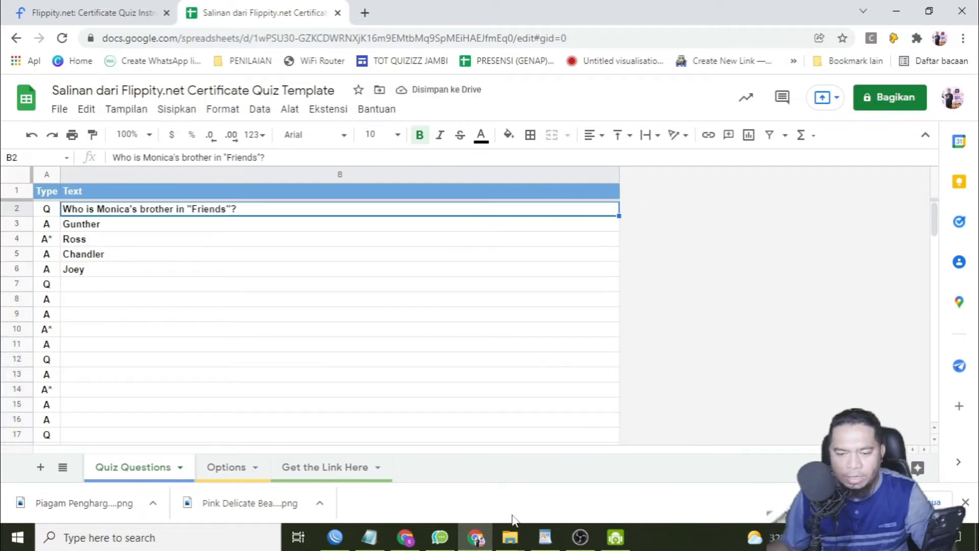
left_click(545, 537)
scroll(365, 337, "up", 5)
scroll(371, 324, "up", 1)
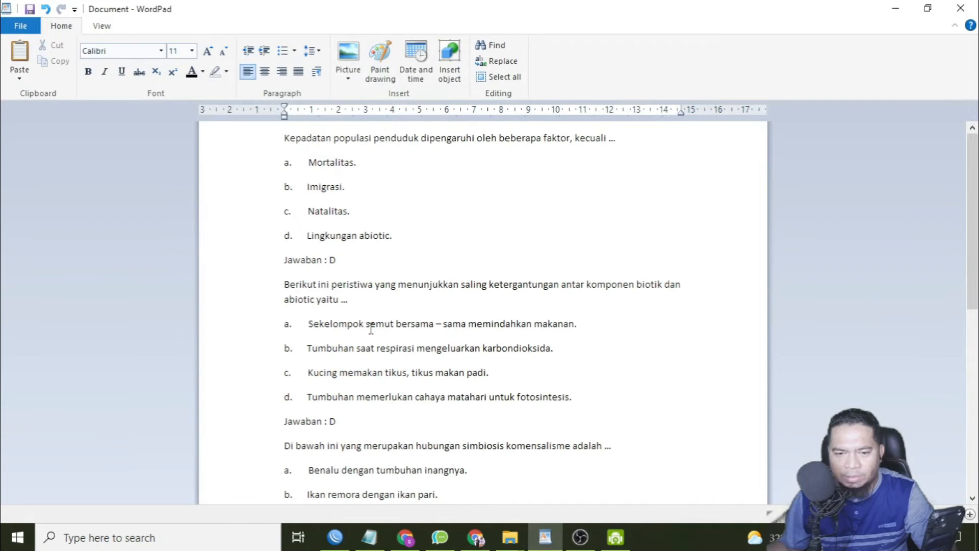
left_click_drag(286, 139, 706, 145)
key("ctrl+c")
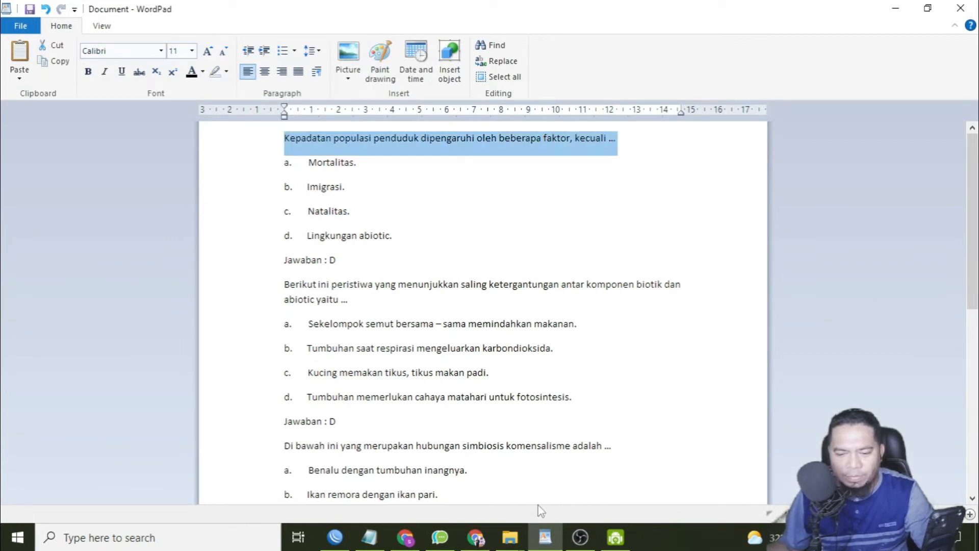
left_click(475, 537)
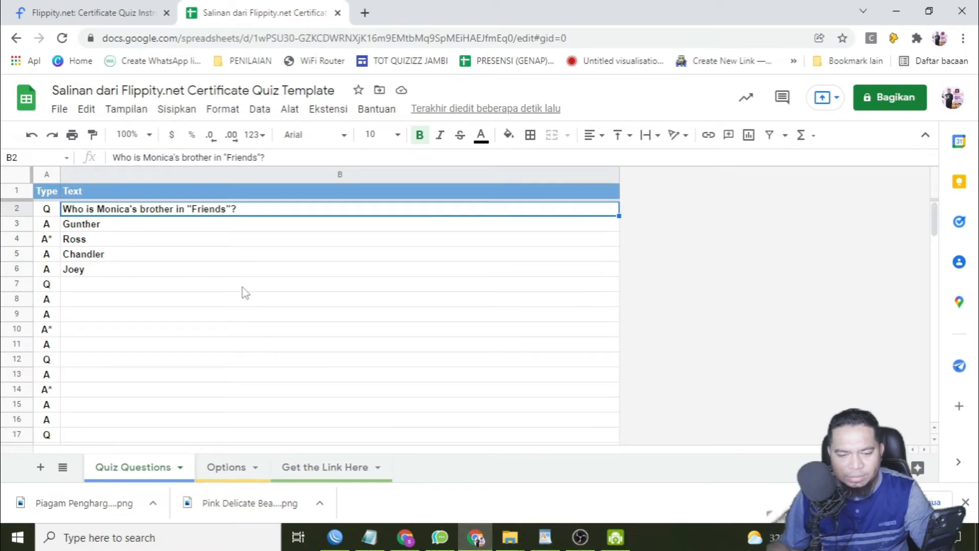
key("ctrl+v")
left_click(178, 261)
Try to replace the first question's sample answers one at a time, starting with "Mortalitas." from WordPad in cell B3.
left_click(99, 227)
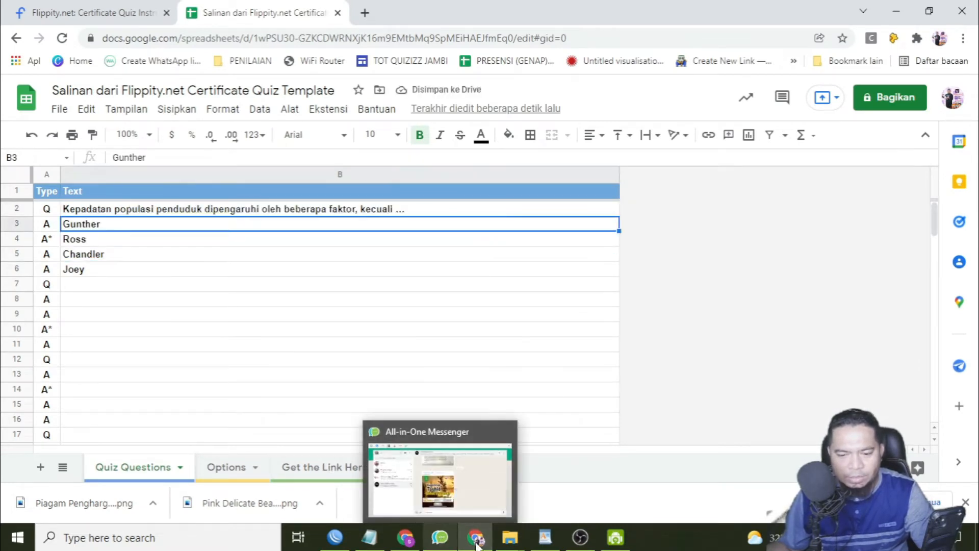
left_click(545, 537)
left_click_drag(363, 164, 313, 162)
key("ctrl+c")
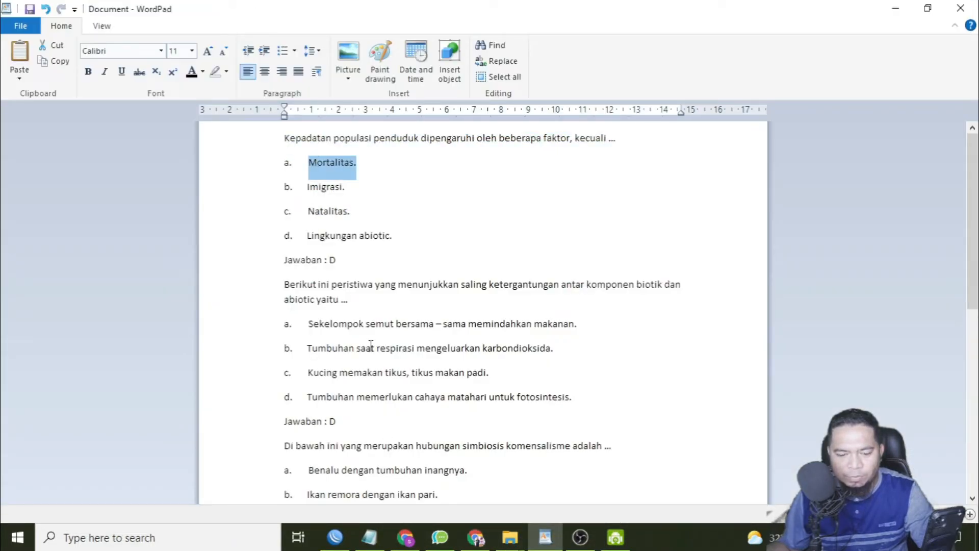
left_click(475, 537)
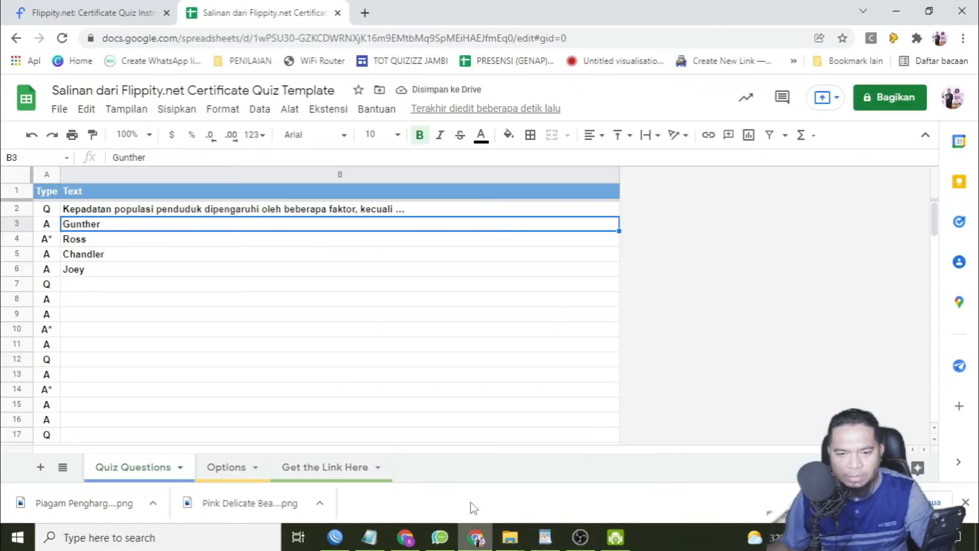
double_click(113, 225)
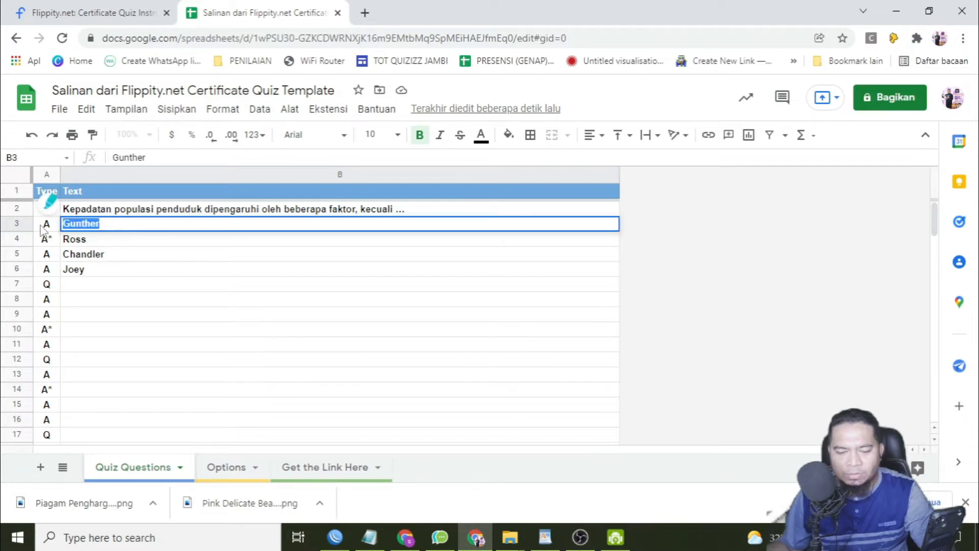
key("ctrl+v")
key("alt+Tab")
left_click_drag(307, 235, 392, 236)
key("ctrl+c")
key("alt+Tab")
double_click(76, 238)
key("ctrl+v")
Remove the letter labels a. to d. from the first question's four answers in the WordPad document.
key("alt+Tab")
left_click(307, 162)
key("BackSpace")
key("BackSpace")
key("BackSpace")
key("BackSpace")
key("BackSpace")
key("BackSpace")
key("BackSpace")
key("BackSpace")
key("BackSpace")
key("BackSpace")
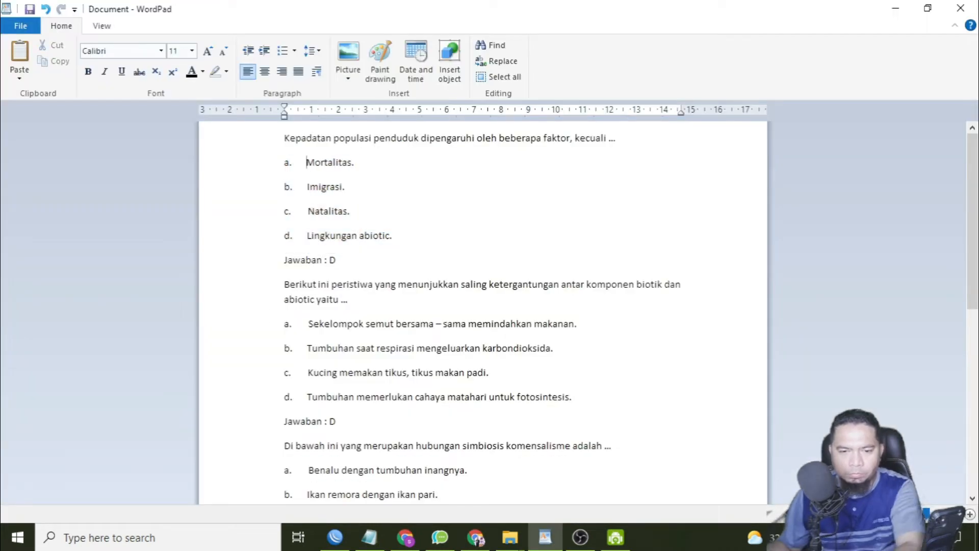
key("BackSpace")
left_click_drag(306, 211, 256, 234)
key("BackSpace")
key("BackSpace")
Copy the answers "Mortalitas.", "Imigrasi.", "Natalitas." and "Lingkungan abiotic." from WordPad into cells B3:B6 of the Quiz Questions sheet.
left_click_drag(284, 162, 406, 242)
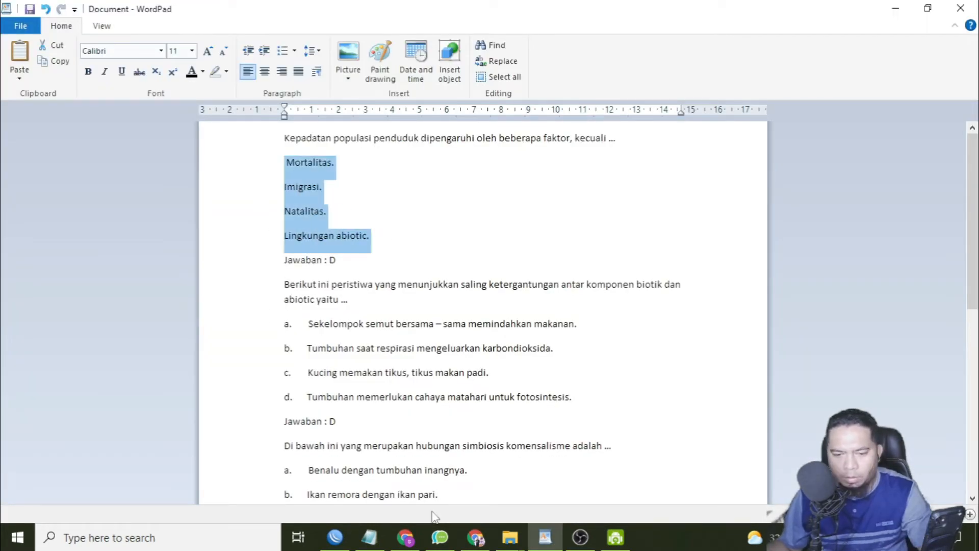
left_click(475, 537)
key("ctrl+v")
Mark "Lingkungan abiotic." as the correct answer by setting A6 to A*, and set A4 to A.
left_click(53, 272)
left_click(128, 162)
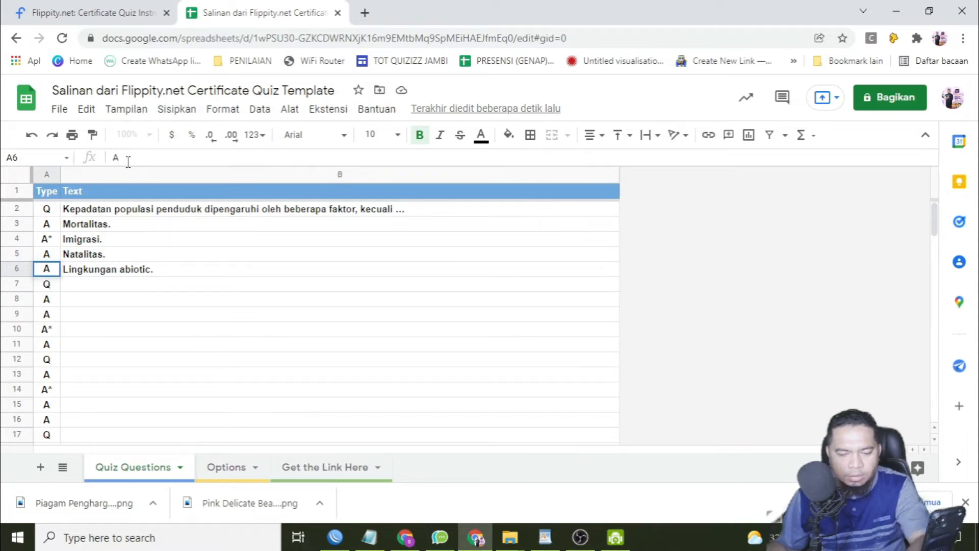
type("*")
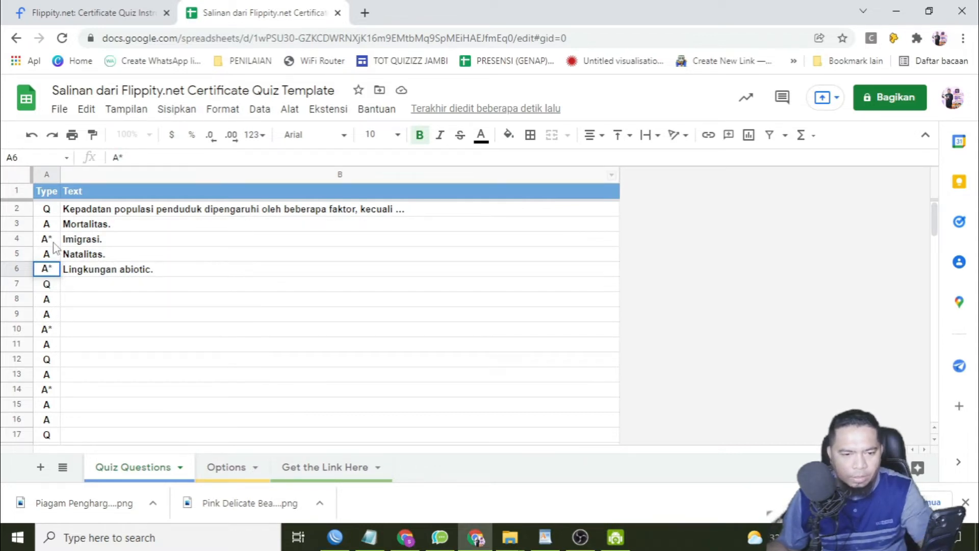
left_click(51, 240)
left_click(142, 159)
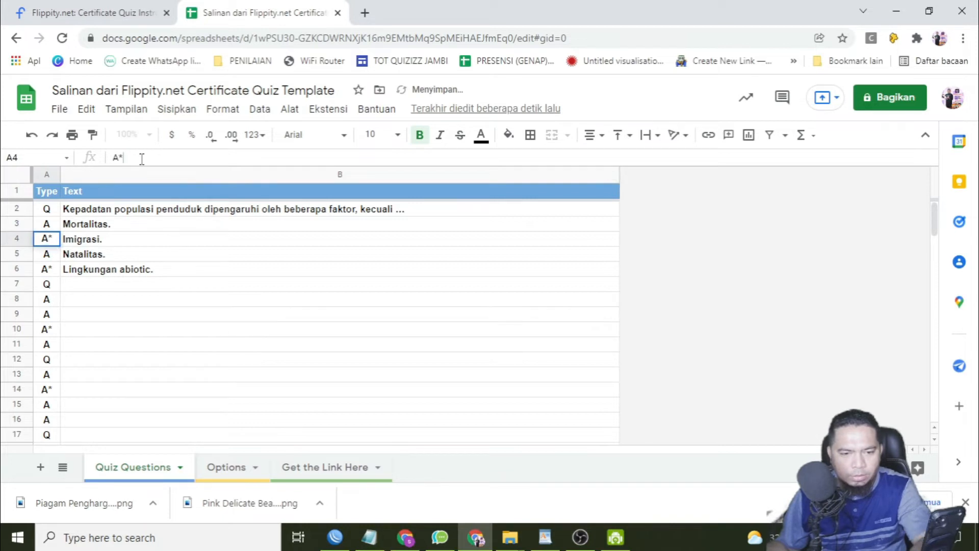
Copy the question "Berikut ini peristiwa yang menunjukkan saling ketergantungan antar komponen biotik dan abiotic yaitu ..." from WordPad into cell B7.
left_click(544, 536)
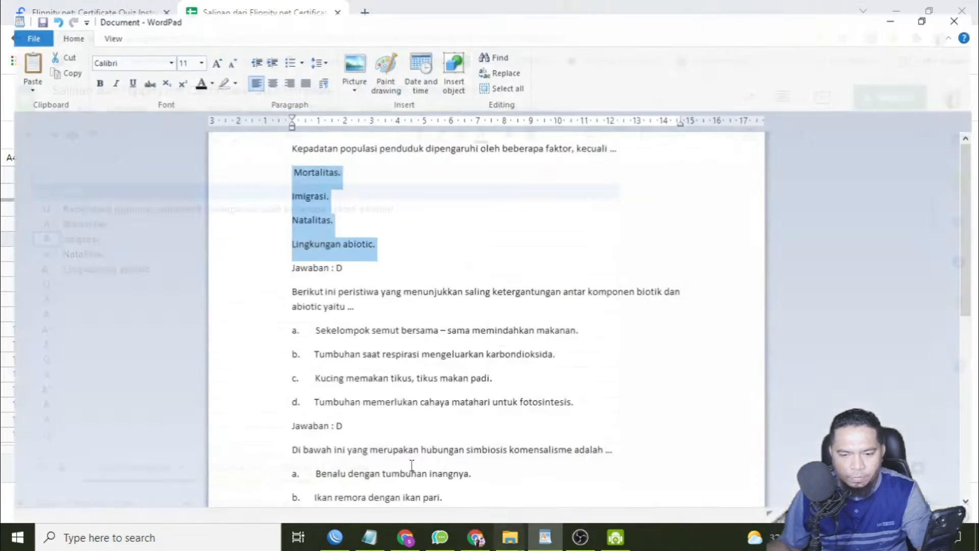
double_click(278, 293)
key("ctrl+c")
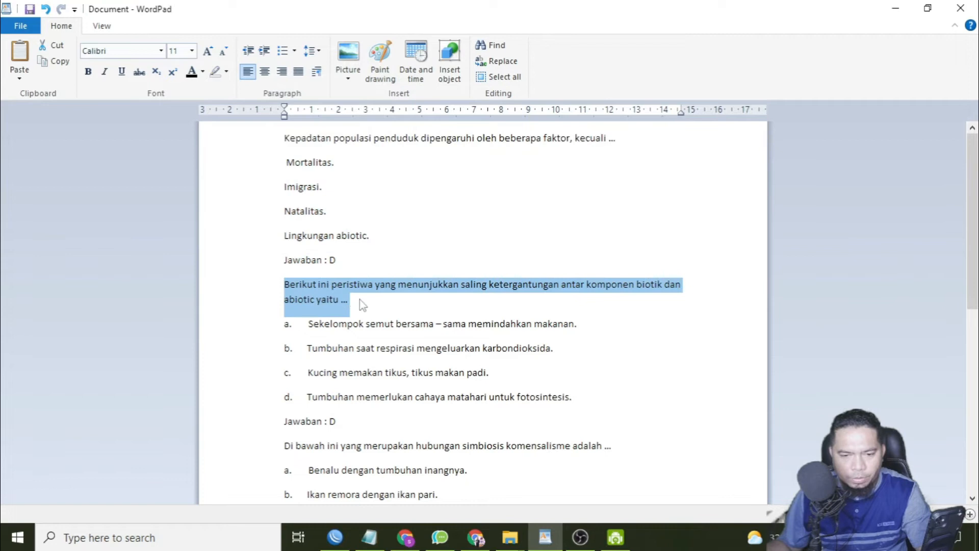
left_click(467, 548)
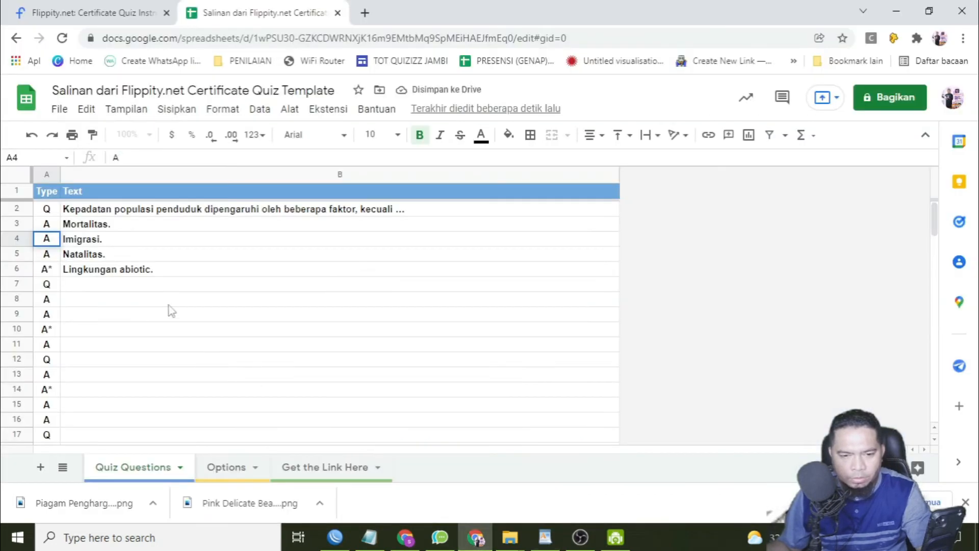
left_click(78, 285)
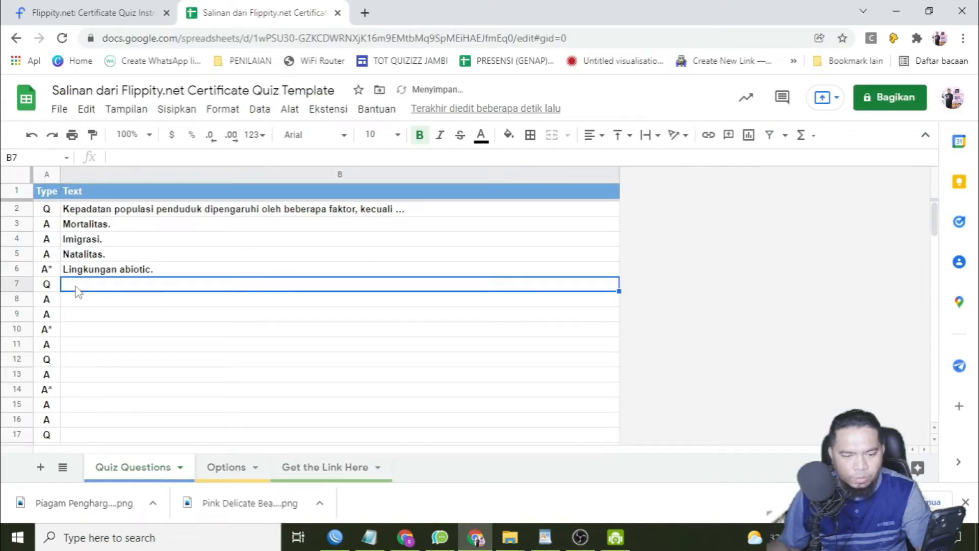
key("ctrl+v")
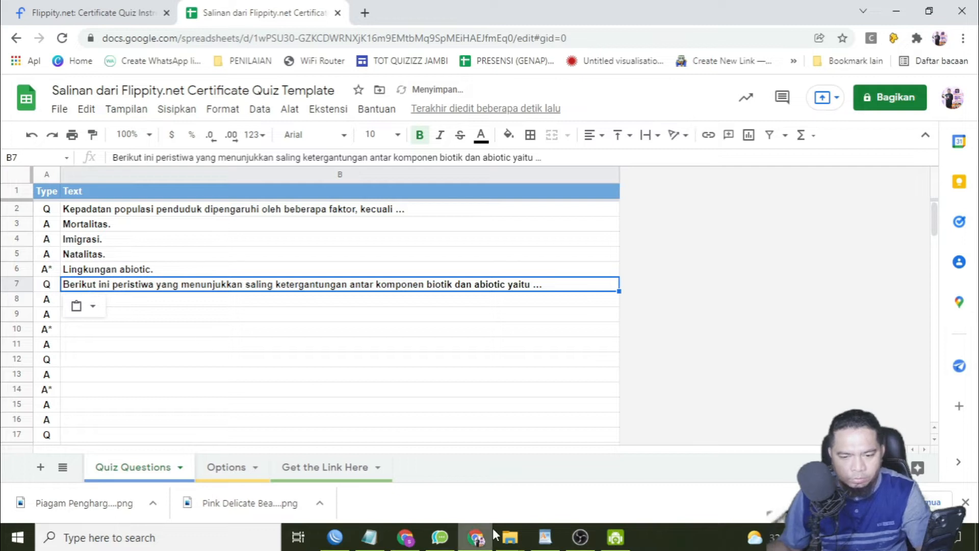
Remove the letter labels a. to d. from the second question's four answers in the WordPad document.
left_click(545, 537)
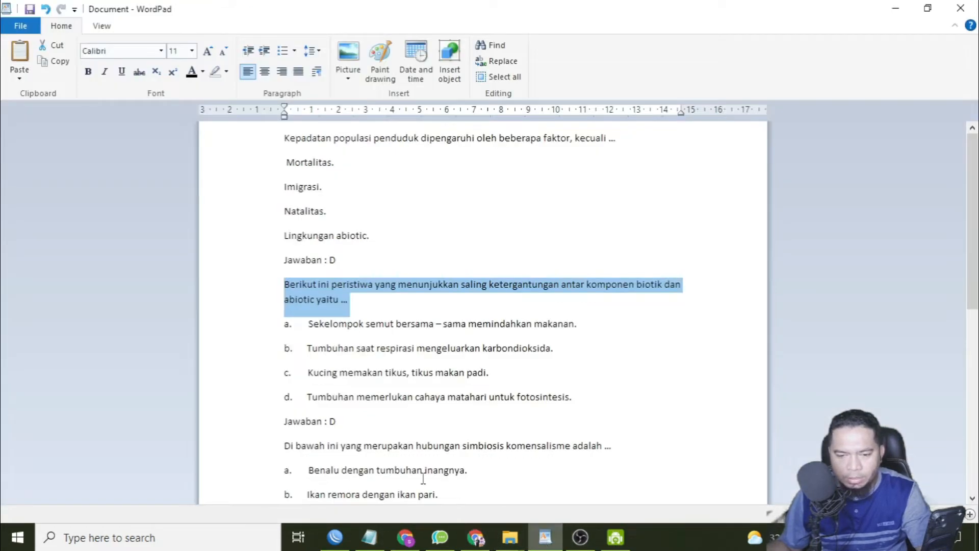
left_click_drag(308, 323, 317, 393)
key("Delete")
key("Delete")
key("Delete")
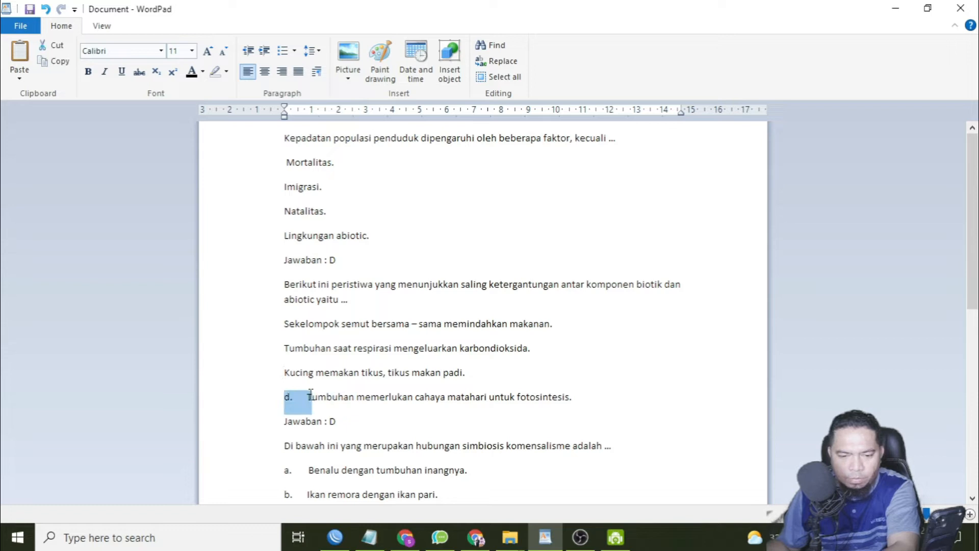
key("BackSpace")
Copy the second question's four answers, from "Sekelompok semut bersama" to "Tumbuhan memerlukan cahaya matahari untuk fotosintesis.", into cells B8:B11 of the quiz sheet.
left_click_drag(277, 326, 542, 397)
key("ctrl+c")
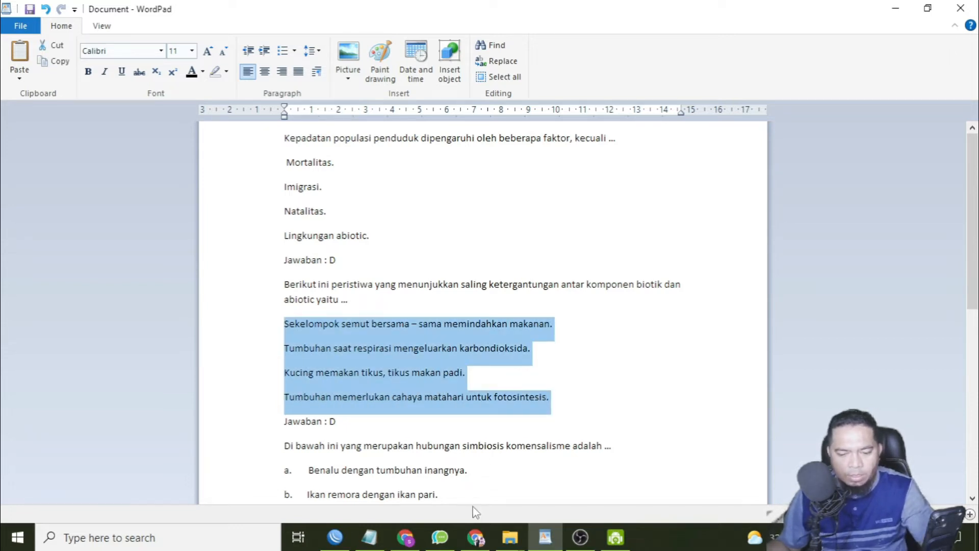
left_click(474, 534)
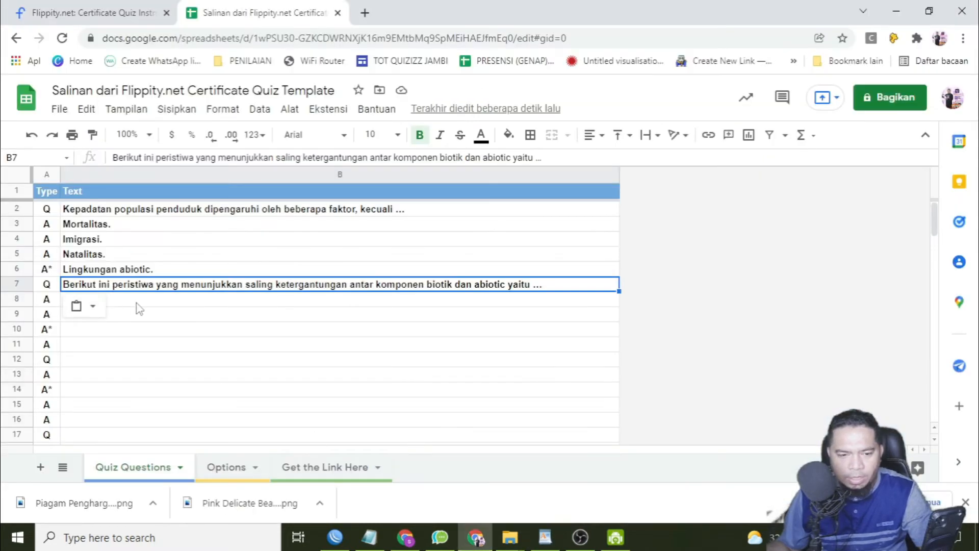
left_click(139, 303)
key("ctrl+v")
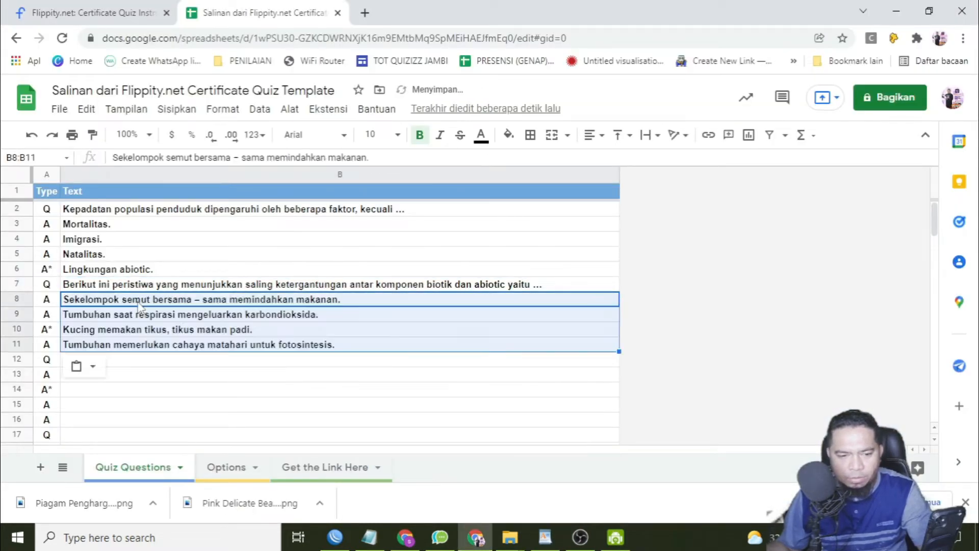
Mark the photosynthesis answer as correct by setting A11 to A*, and set A10 to A.
left_click(53, 348)
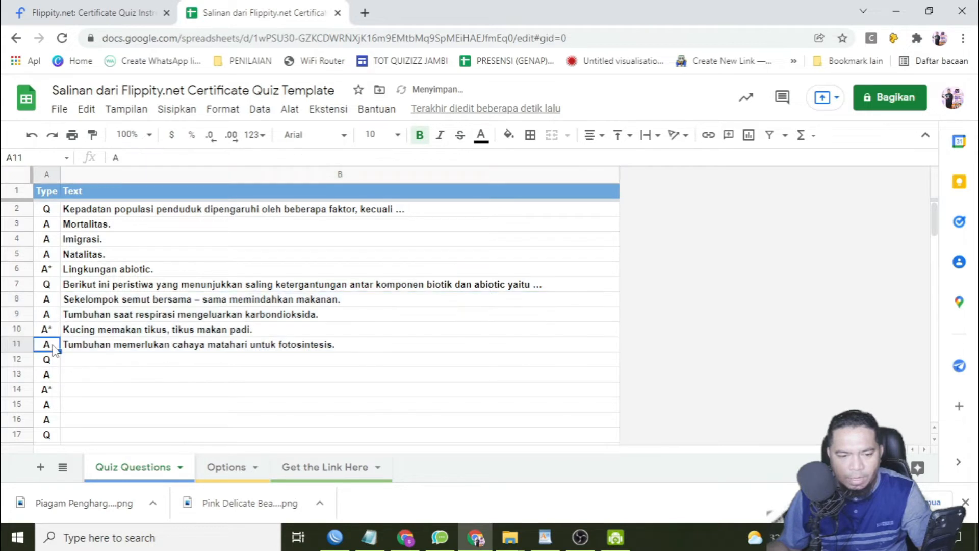
left_click(126, 159)
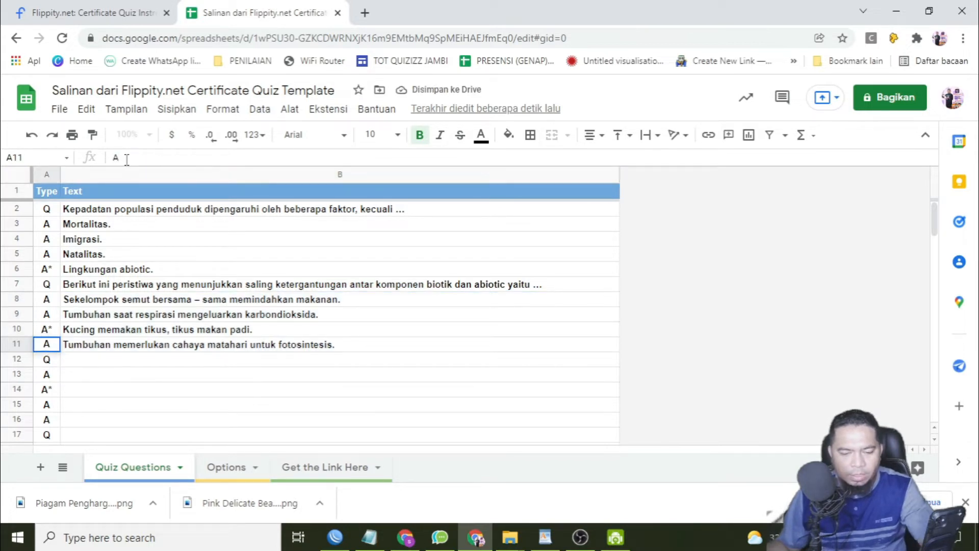
type("*")
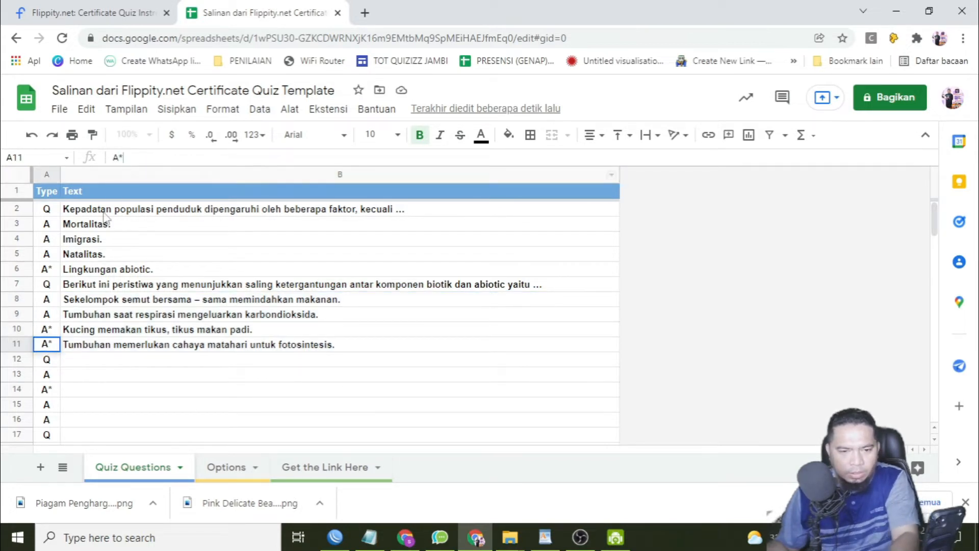
left_click(53, 330)
left_click(134, 157)
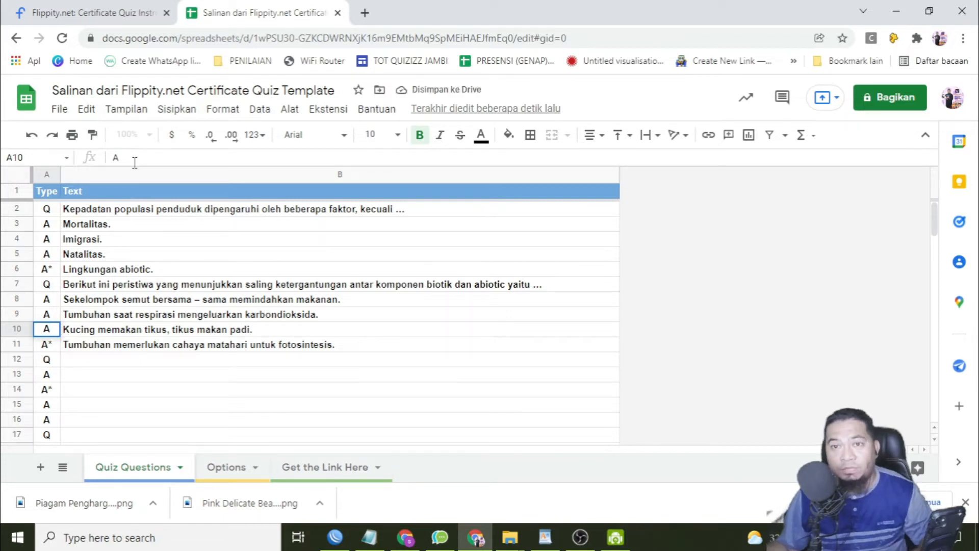
Copy the question "Di bawah ini yang merupakan hubungan simbiosis komensalisme adalah ..." from WordPad into cell B12.
key("alt+Tab")
left_click_drag(284, 299, 611, 299)
key("ctrl+c")
key("alt+Tab")
left_click(153, 359)
key("ctrl+v")
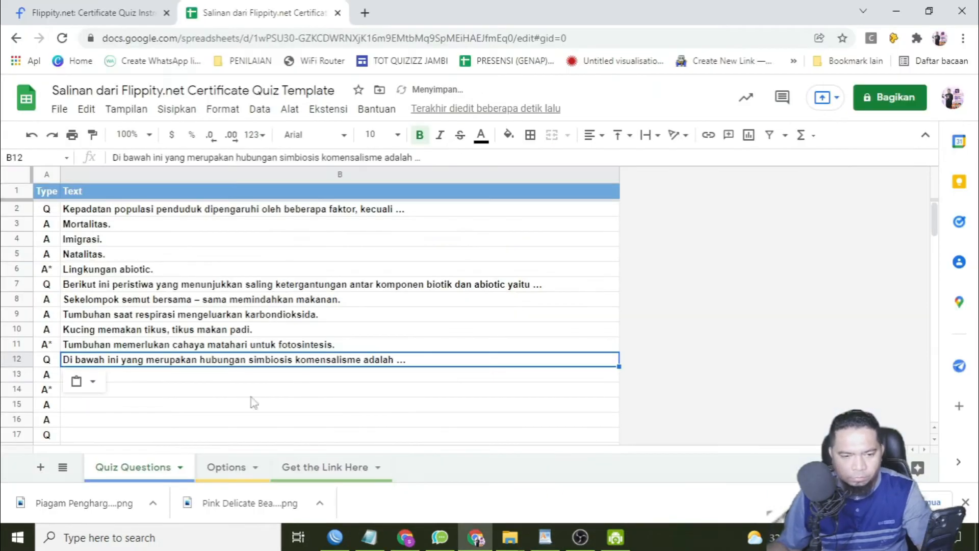
Copy the third question's four answers, with their letter labels, from WordPad into cells B13:B16.
key("alt+Tab")
left_click_drag(284, 323, 454, 397)
left_click(478, 541)
left_click(127, 373)
key("ctrl+v")
scroll(127, 373, "down", 2)
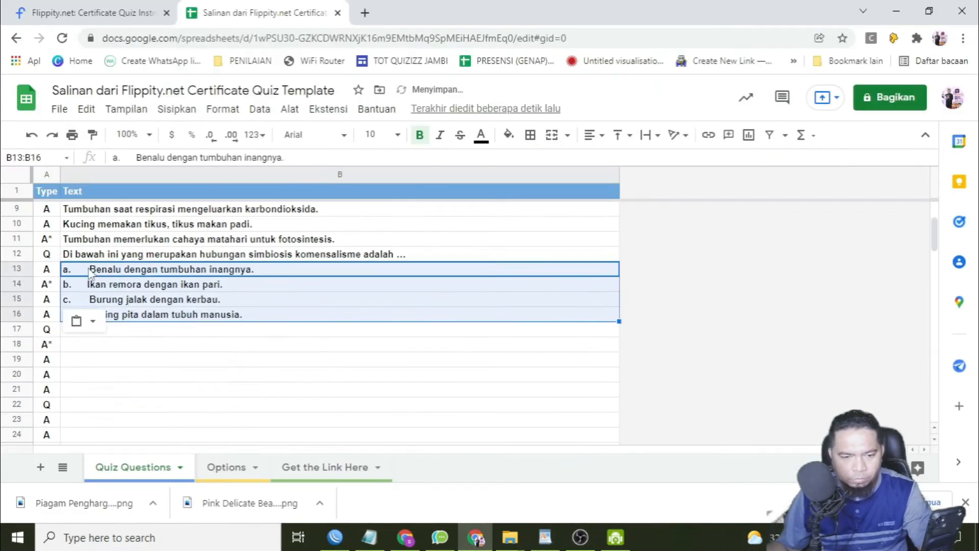
Remove the letter labels a. to d. from the third question's four answers in the WordPad document.
left_click(148, 270)
left_click_drag(196, 270, 220, 317)
left_click(545, 537)
left_click_drag(308, 324, 182, 324)
key("Delete")
left_click_drag(284, 372, 310, 369)
Replace B13:B16 with the unlabelled answers, from "Benalu dengan tumbuhan inangnya." to "Cacing pita dalam tubuh manusia.", copied from WordPad.
left_click_drag(284, 323, 432, 397)
left_click(477, 537)
key("ctrl+v")
Copy the fourth question, beginning "Hubungan antar organisme dimana salah satu pihak memperoleh keuntungan", from WordPad into cell B17.
left_click(545, 538)
scroll(518, 407, "down", 5)
left_click_drag(284, 203, 490, 220)
key("ctrl+c")
left_click(477, 538)
left_click(146, 329)
key("ctrl+v")
Remove the letter labels a. to d. from the fourth question's four answers in the WordPad document.
left_click(545, 538)
left_click_drag(308, 243, 276, 244)
key("Delete")
left_click_drag(307, 268, 370, 318)
key("Delete")
Copy the answers "Parasitisme.", "Komensalisme.", "Mutualisme." and "Amensalisme." from WordPad into cells B18:B21.
key("ctrl+c")
left_click(476, 537)
left_click(147, 344)
key("ctrl+v")
left_click(47, 344)
scroll(153, 374, "down", 2)
Copy the question "Daerah perlindungan terhadap hewan liar dan habitatnya disebut ..." from WordPad into cell B22.
left_click(545, 538)
left_click(476, 537)
left_click(148, 299)
Remove the letter labels a. to d. from the fifth question's four answers in the WordPad document.
left_click(545, 537)
left_click_drag(307, 389, 276, 390)
key("Delete")
left_click_drag(307, 413, 233, 412)
key("Delete")
left_click_drag(307, 438, 276, 439)
key("Delete")
left_click_drag(307, 462, 278, 464)
key("Delete")
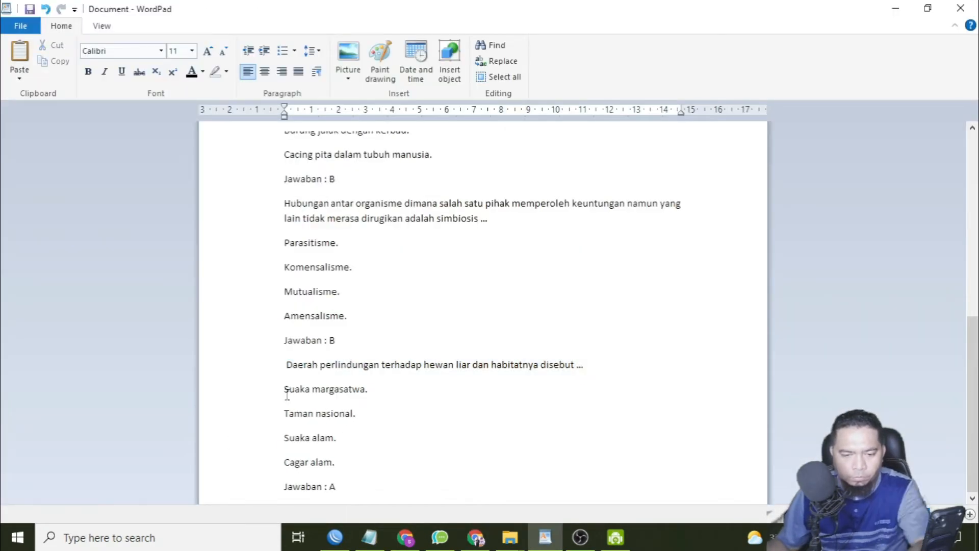
Copy the answers "Suaka margasatwa.", "Taman nasional.", "Suaka alam." and "Cagar alam." from WordPad into B23:B26, and set A26 to A.
left_click_drag(284, 390, 363, 465)
key("ctrl+c")
left_click(477, 537)
scroll(158, 347, "down", 3)
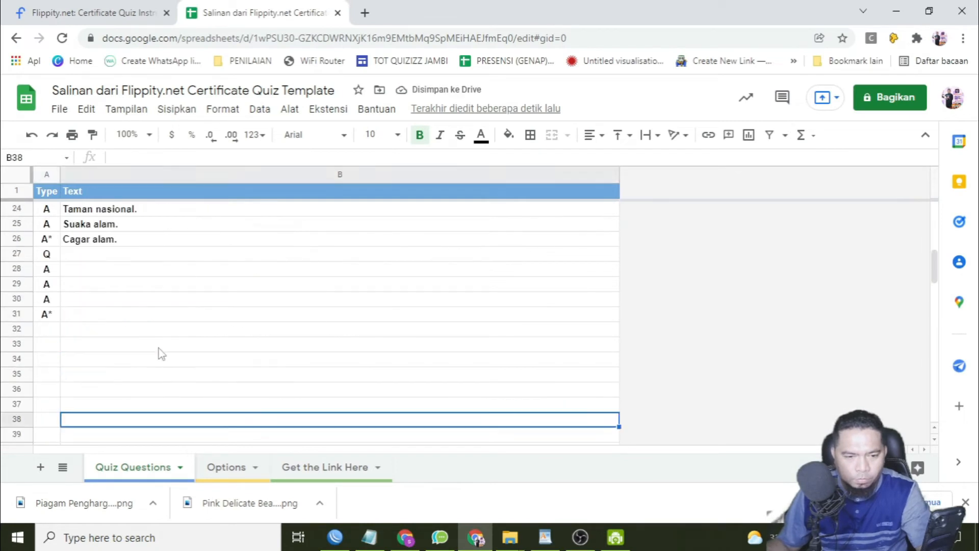
type("A")
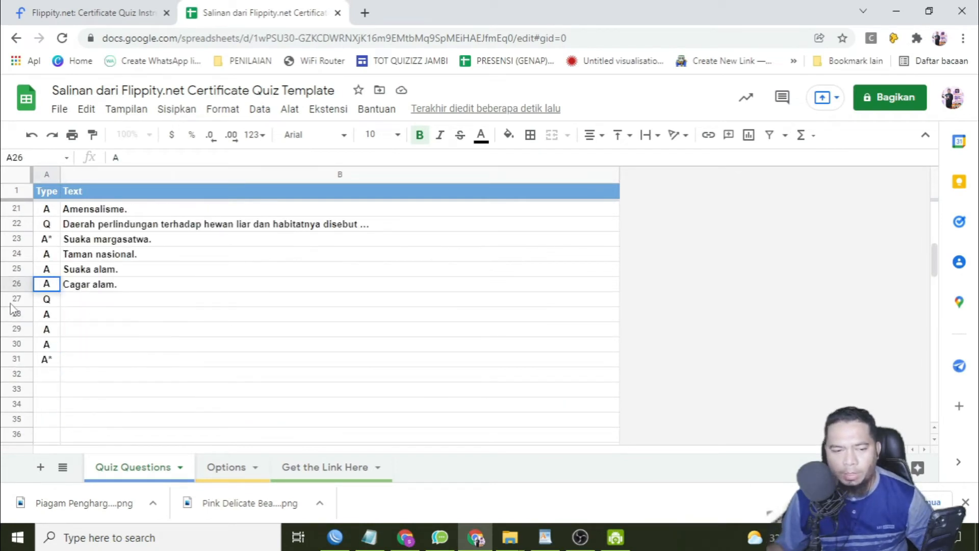
Clear the contents of the unused question rows 27 to 31 in the Quiz Questions sheet.
left_click_drag(17, 299, 30, 359)
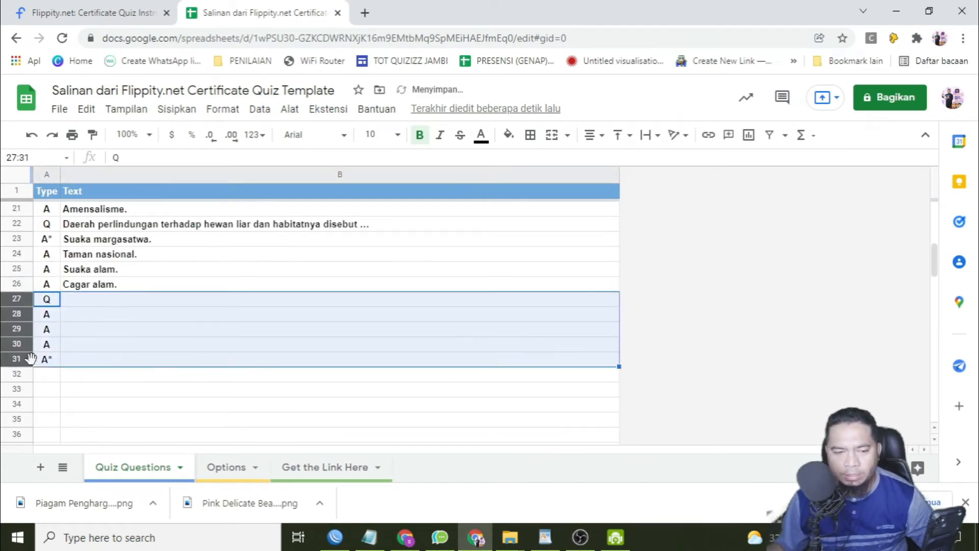
key("Delete")
scroll(207, 337, "up", 6)
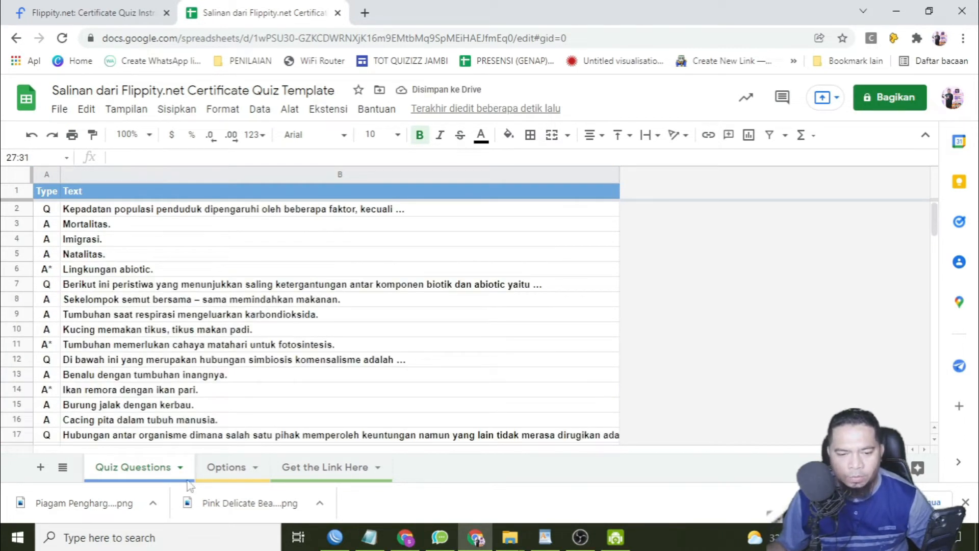
Set the quiz name in the Options sheet to "IPA SMP".
left_click(226, 467)
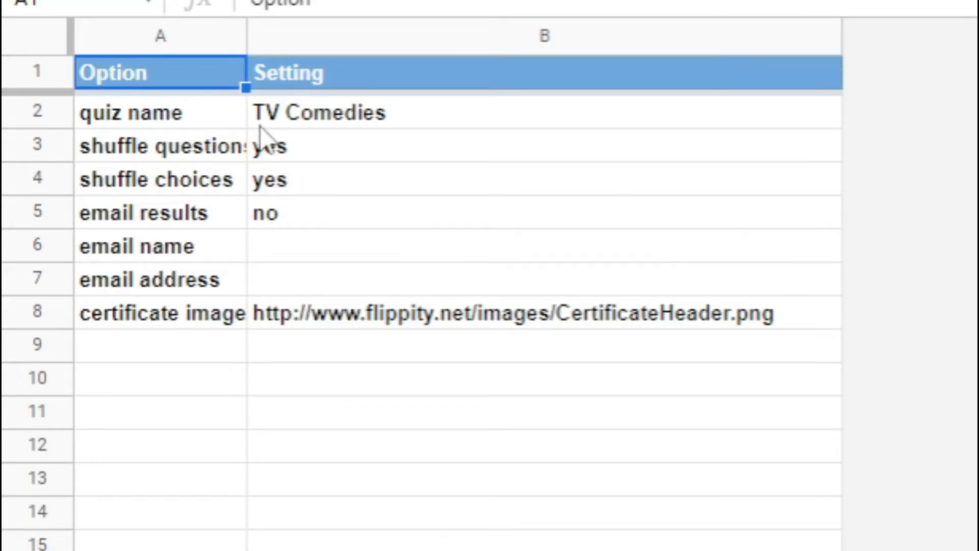
left_click(334, 120)
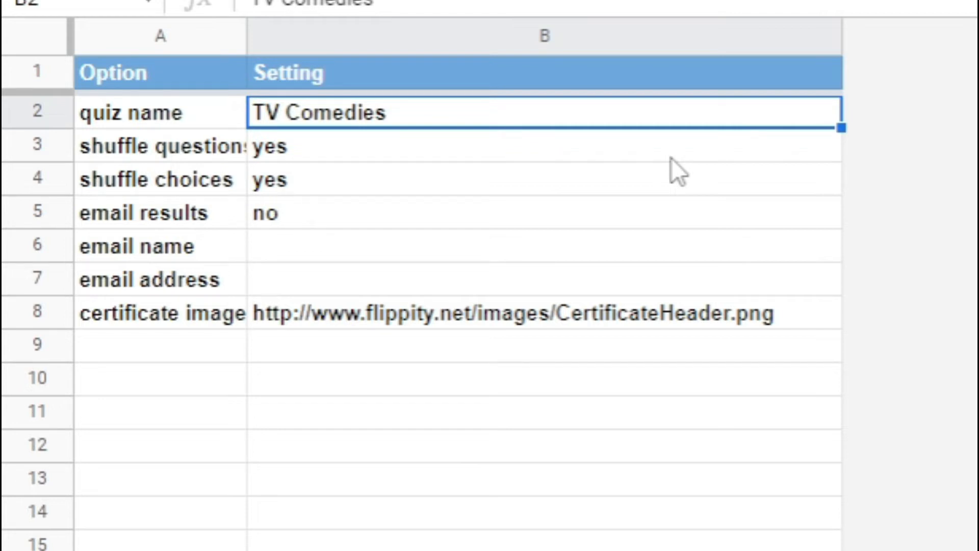
double_click(441, 113)
key("BackSpace")
key("BackSpace")
key("BackSpace")
key("BackSpace")
key("BackSpace")
key("BackSpace")
key("BackSpace")
key("BackSpace")
key("BackSpace")
key("BackSpace")
key("BackSpace")
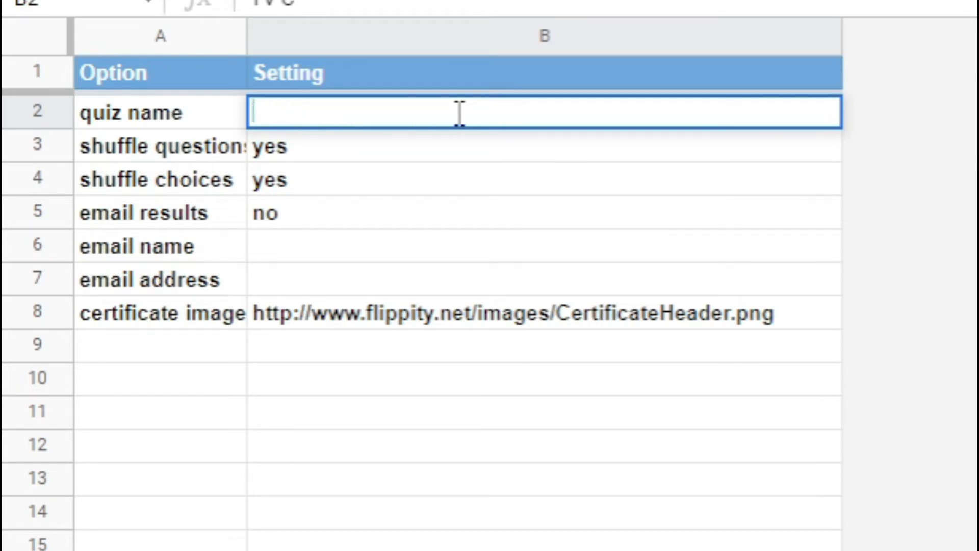
type("IPA SMP")
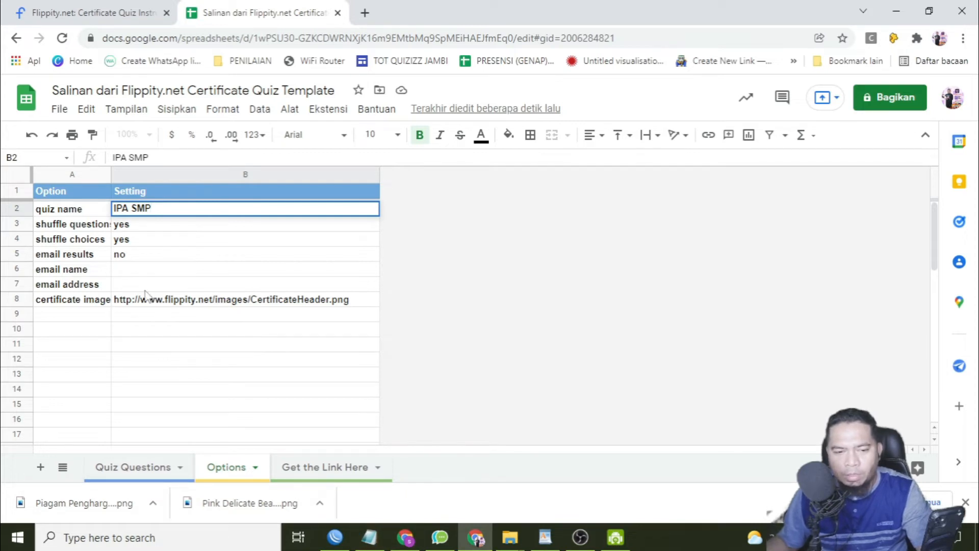
left_click(130, 226)
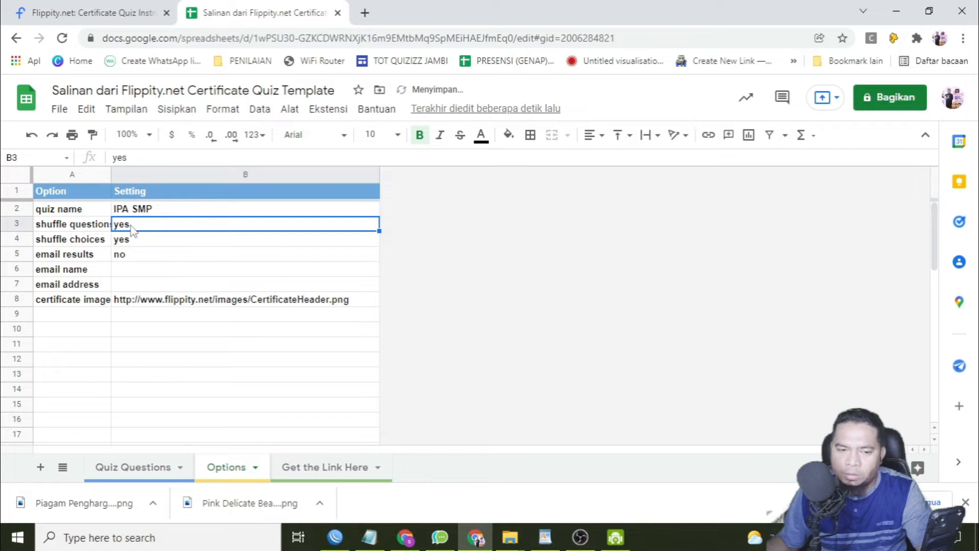
left_click(97, 242)
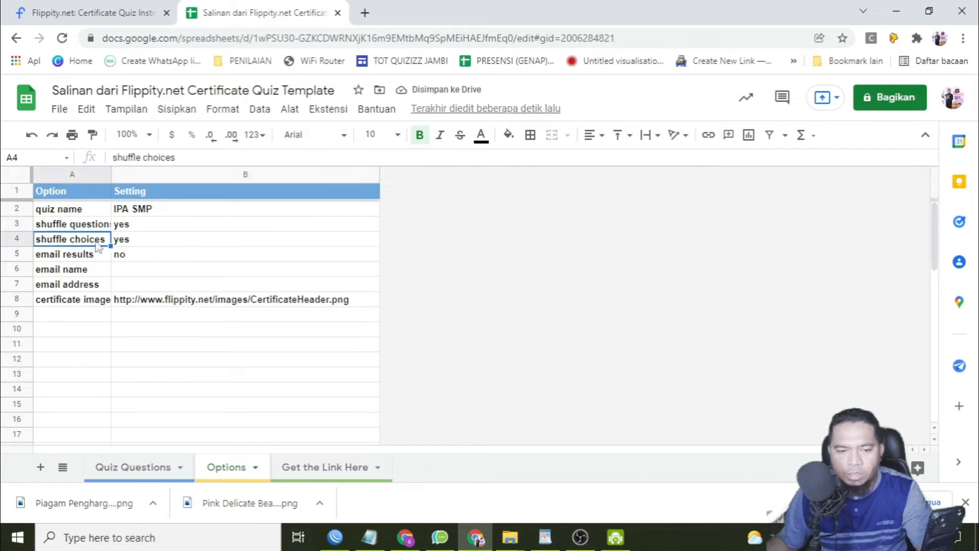
Set the email results option to "yes" in the Options sheet.
left_click(130, 242)
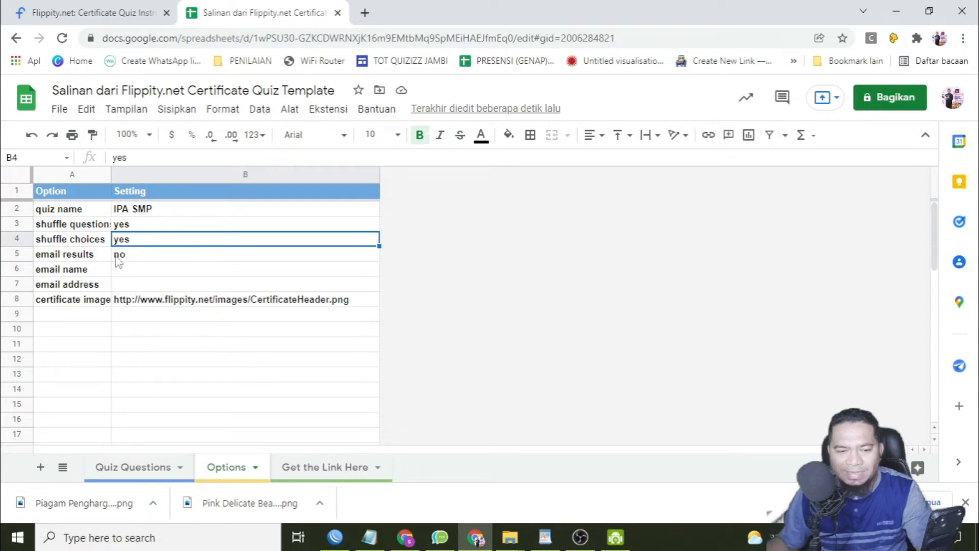
left_click(131, 259)
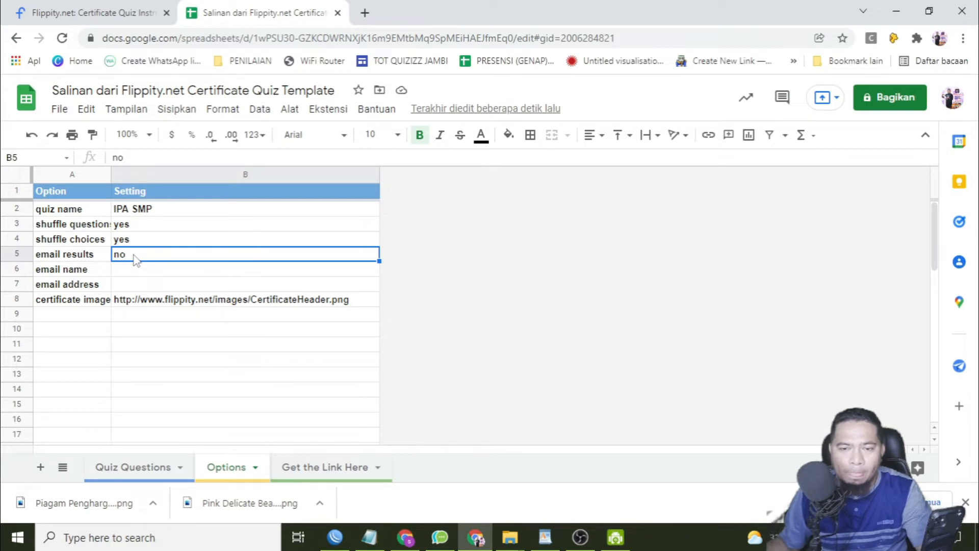
left_click(128, 286)
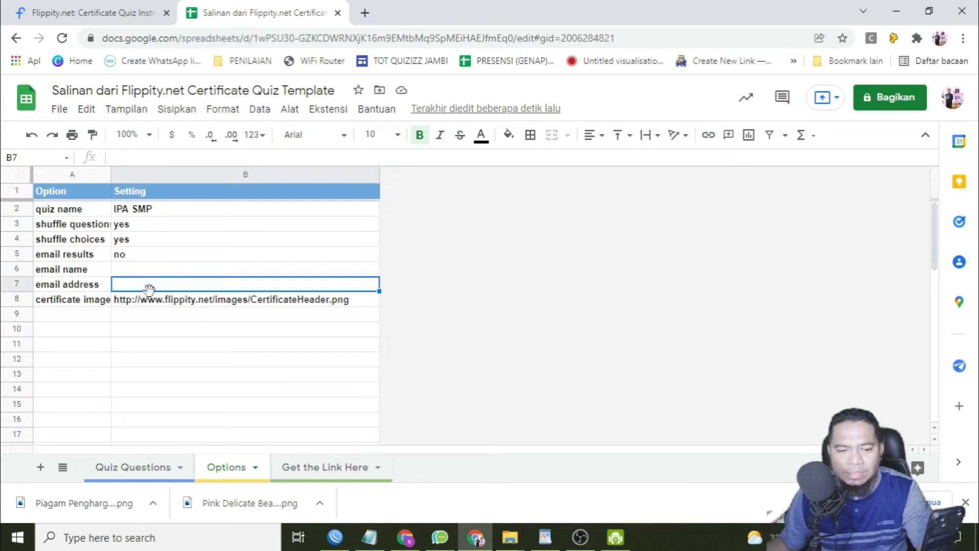
left_click(164, 255)
type("YES")
key("BackSpace")
key("BackSpace")
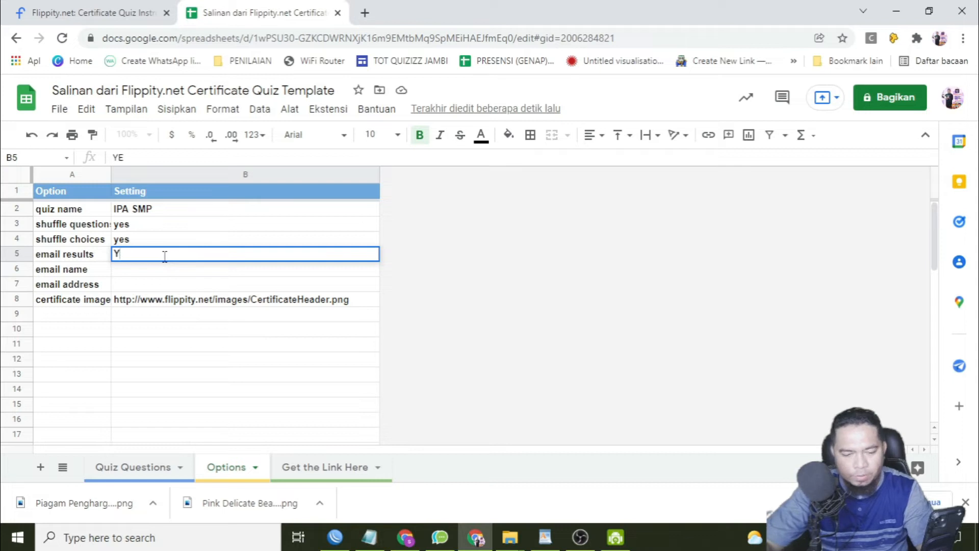
type("yes")
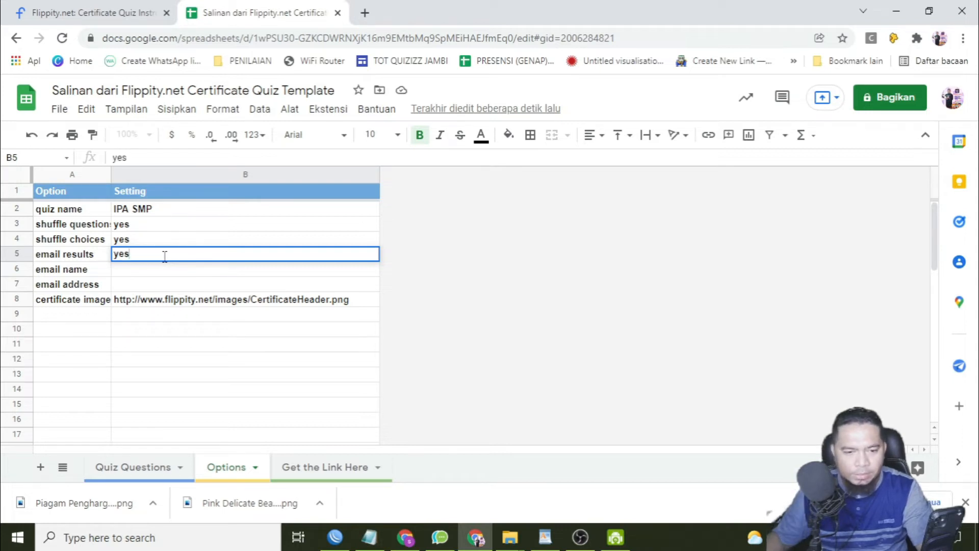
Enter the teacher's name as the email name and the teacher's e-mail as the email address in the Options sheet.
left_click(152, 272)
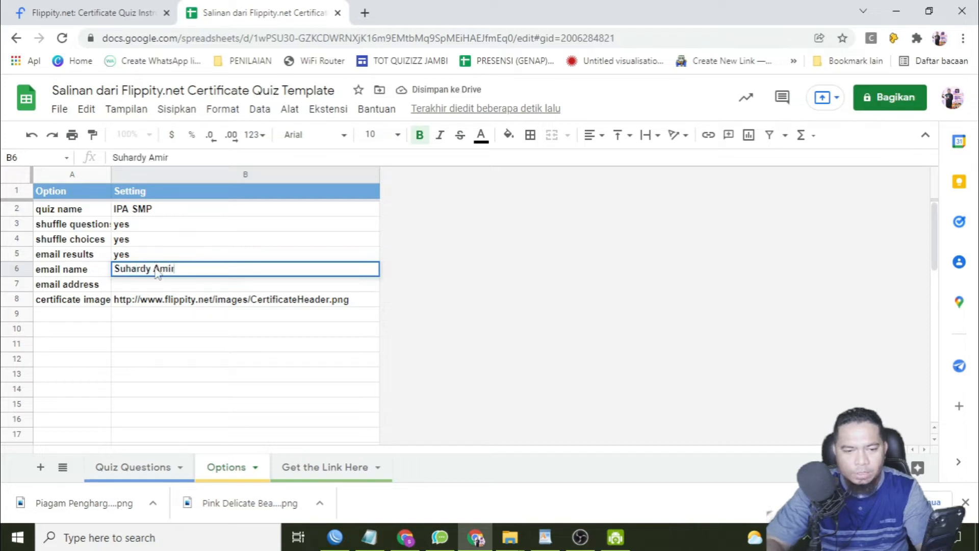
key("Return")
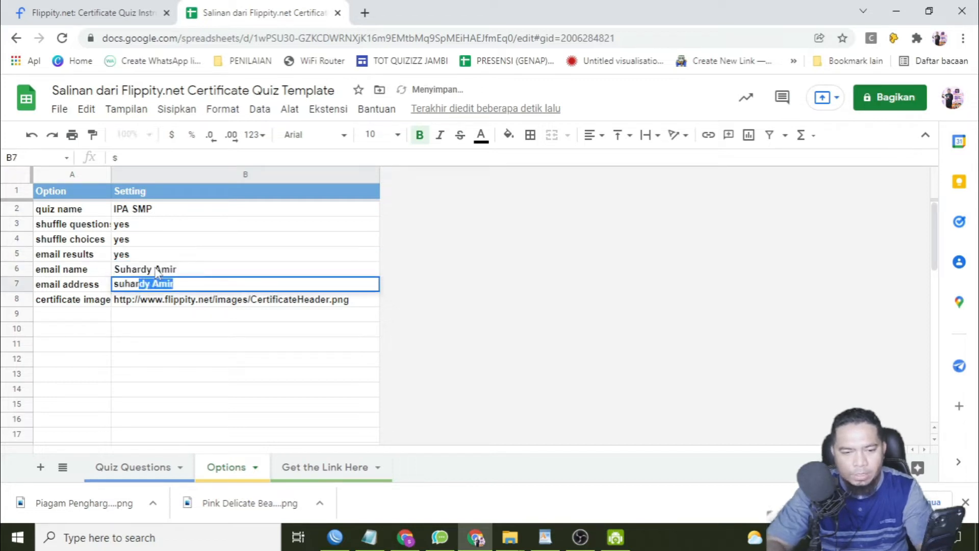
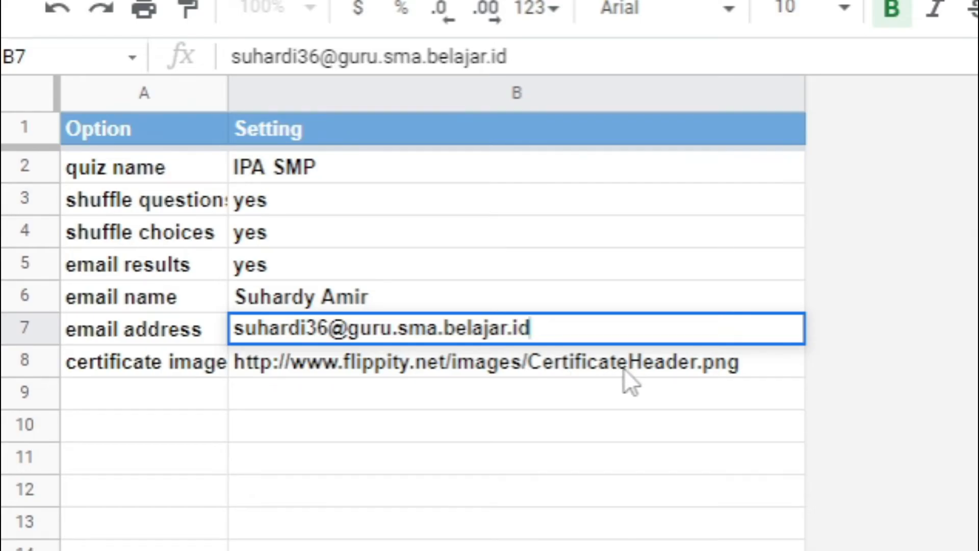
left_click(623, 368)
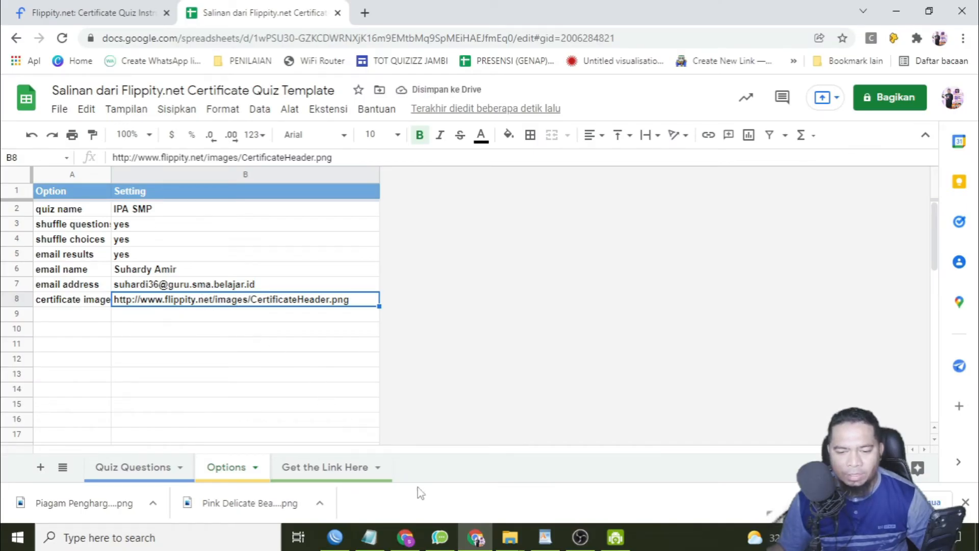
left_click(364, 12)
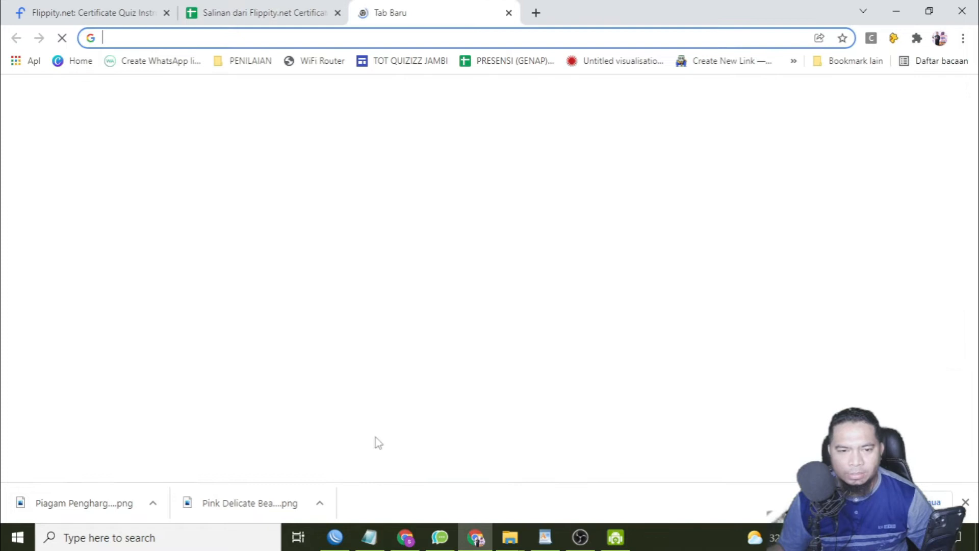
left_click(369, 537)
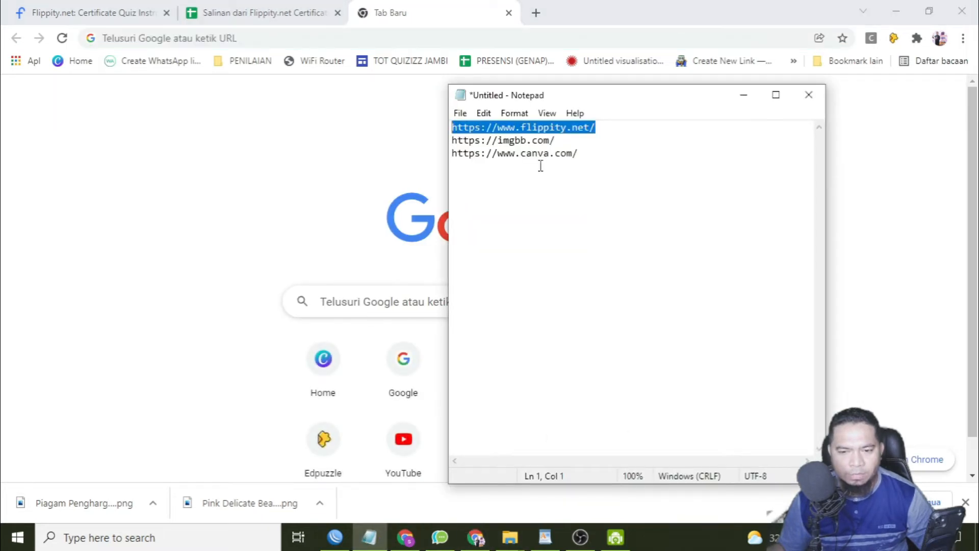
left_click_drag(584, 152, 371, 169)
key("ctrl+c")
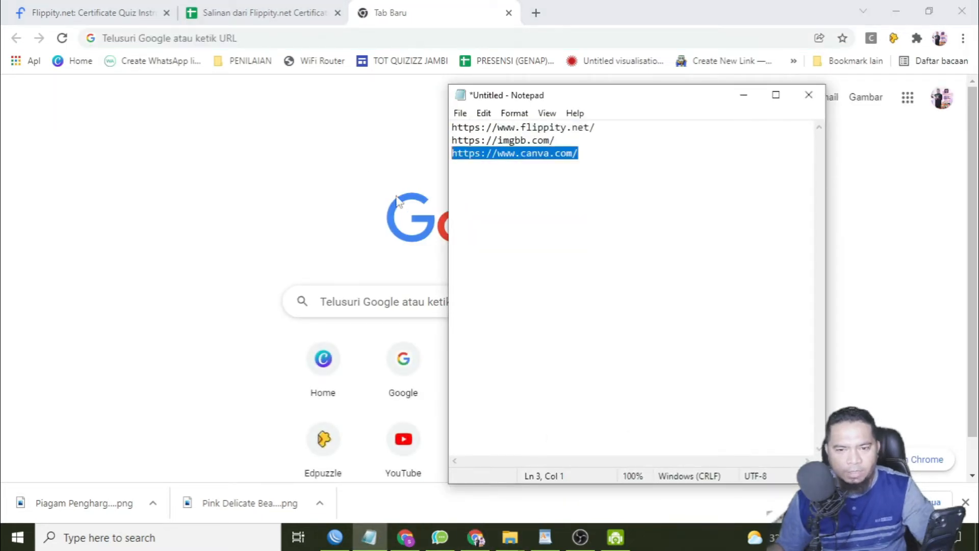
left_click(416, 37)
key("ctrl+v")
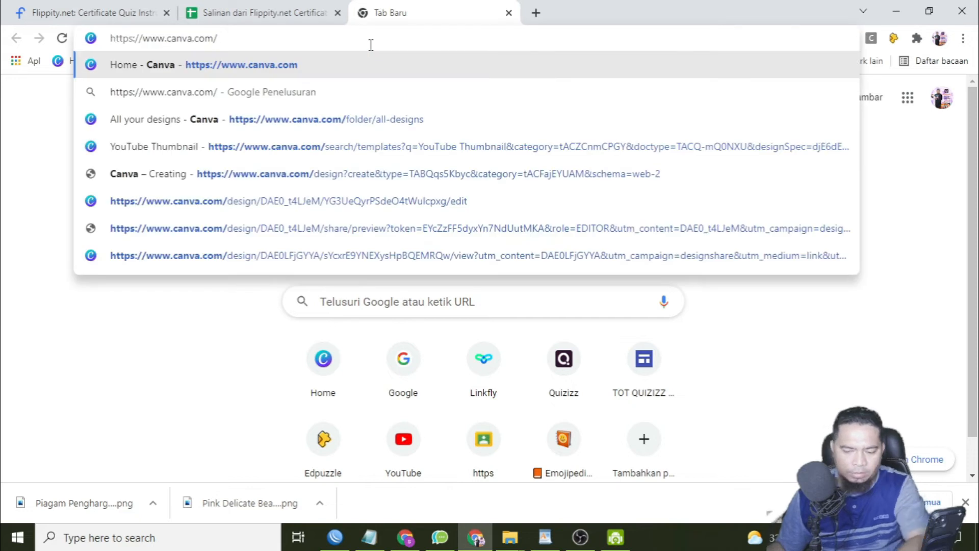
key("Return")
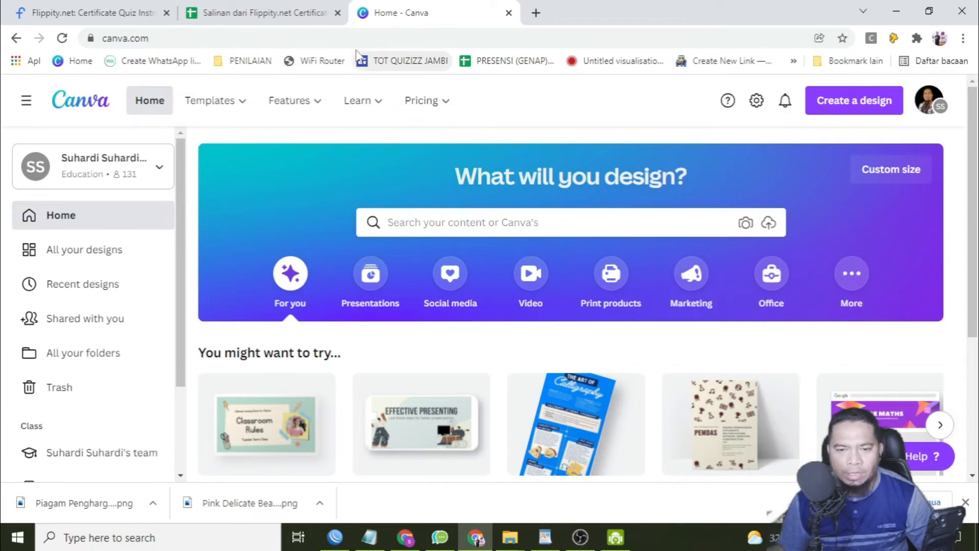
Start a custom-size Canva design and set its width to 530 px, copied from the certificate image requirement in the Flippity instructions.
left_click(846, 108)
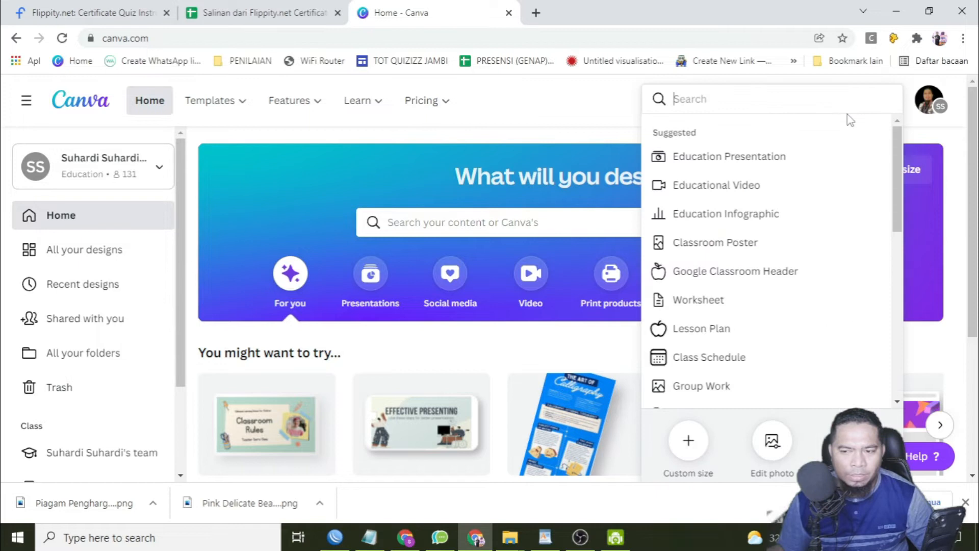
left_click(689, 440)
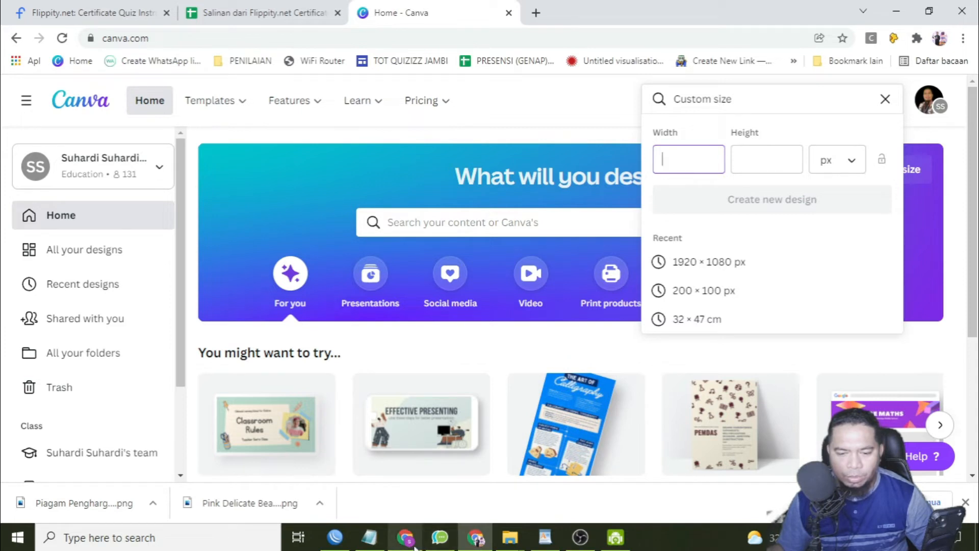
left_click(105, 9)
scroll(526, 407, "down", 2)
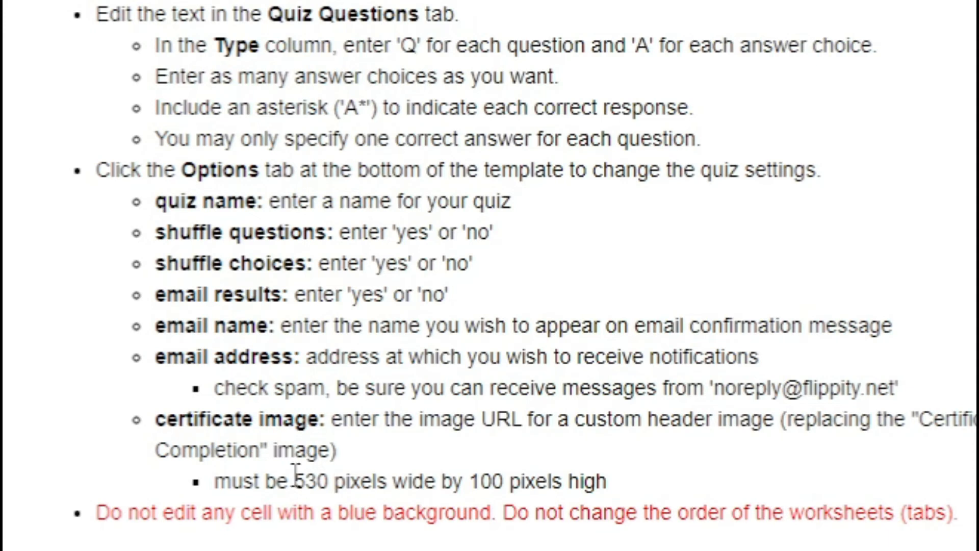
left_click_drag(295, 484, 329, 484)
key("ctrl+c")
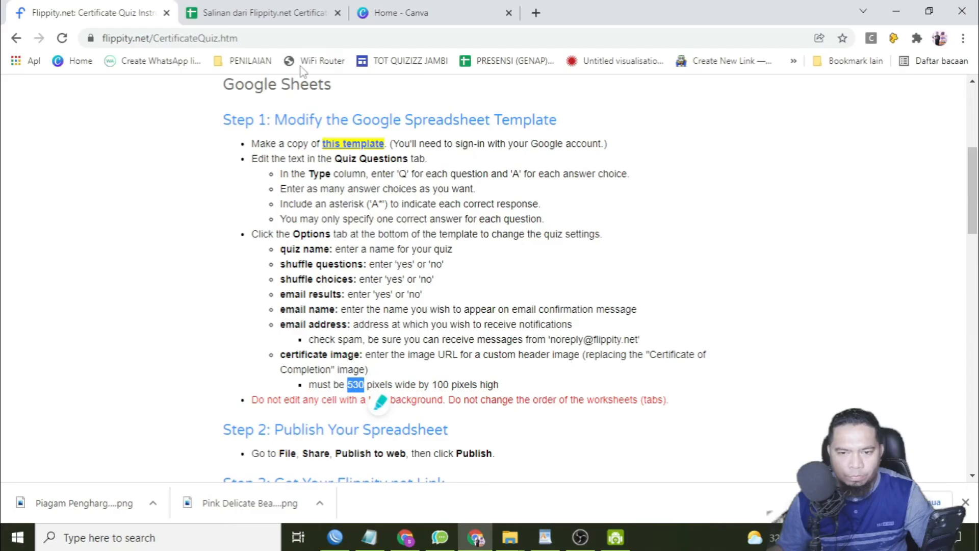
left_click(448, 13)
left_click(688, 153)
key("ctrl+v")
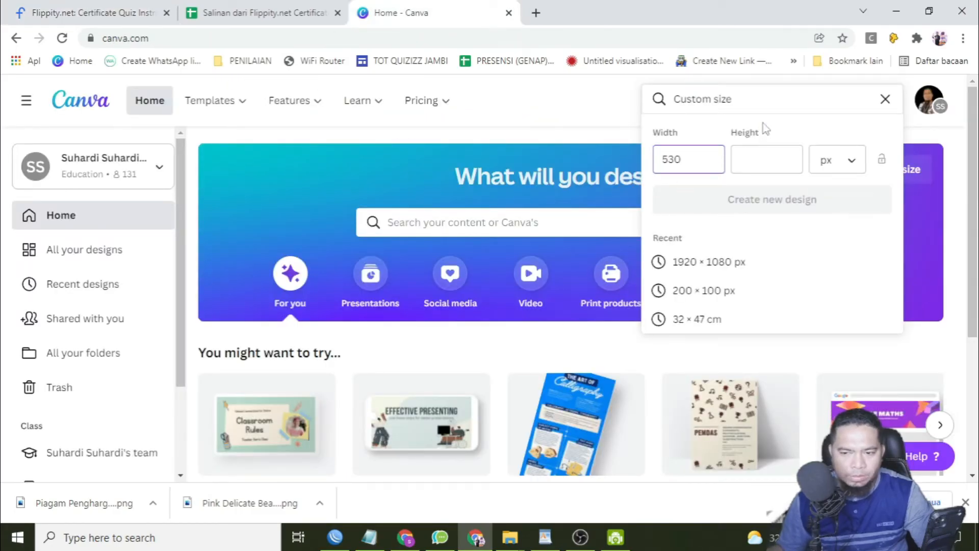
Check the required image height in the Flippity instructions, set the custom height to 100 px and create the new Canva design.
left_click(92, 12)
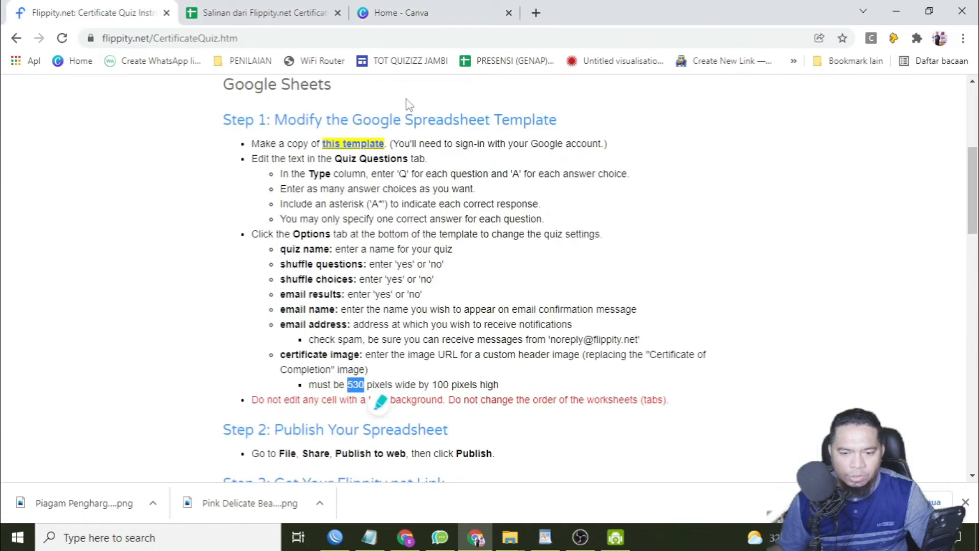
left_click(438, 13)
left_click(778, 163)
type("100")
left_click(779, 209)
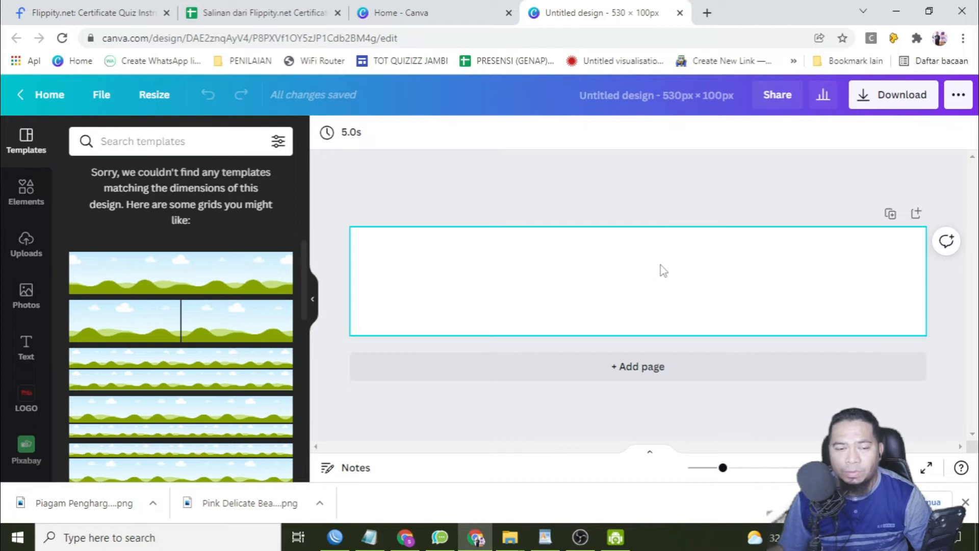
Add a heading with the text "Certificate of Completion" to the blank banner.
left_click(26, 344)
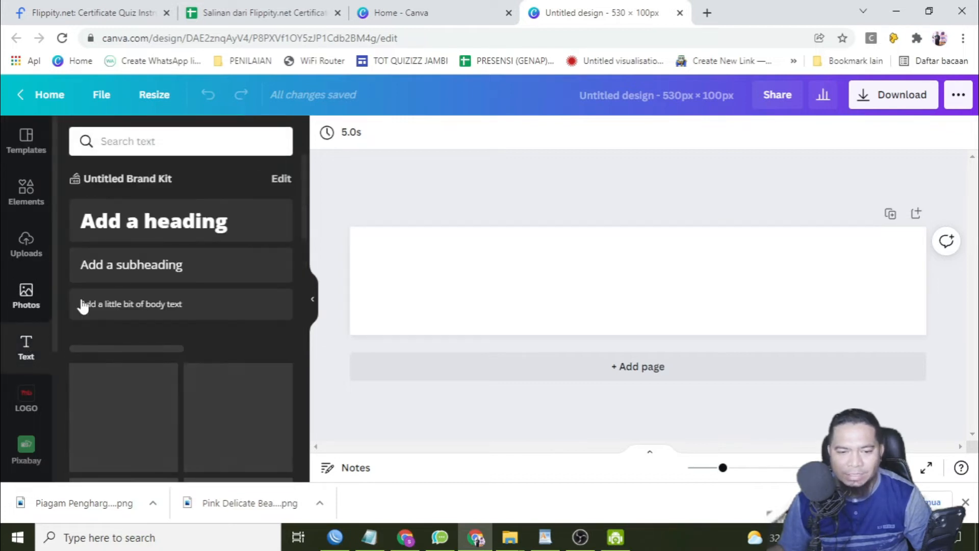
left_click(157, 236)
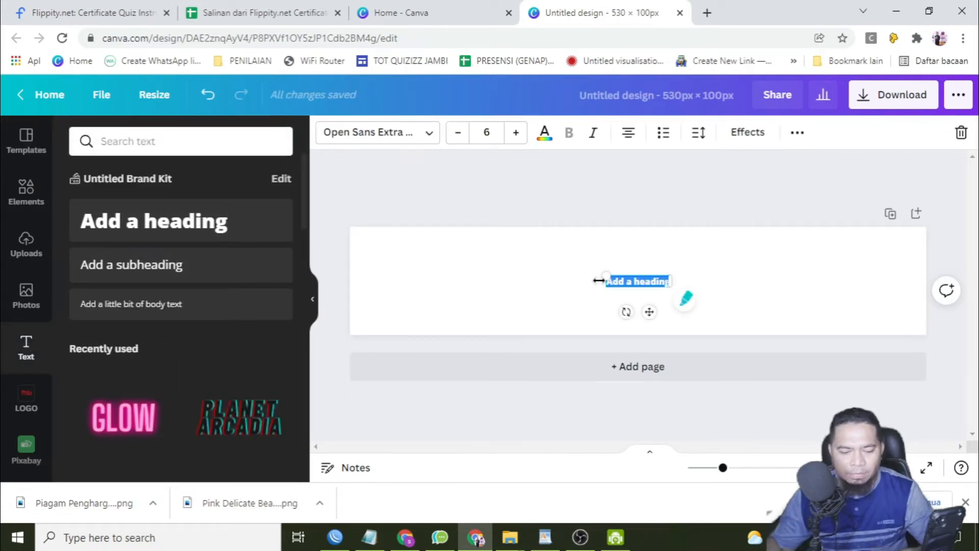
type("Cer")
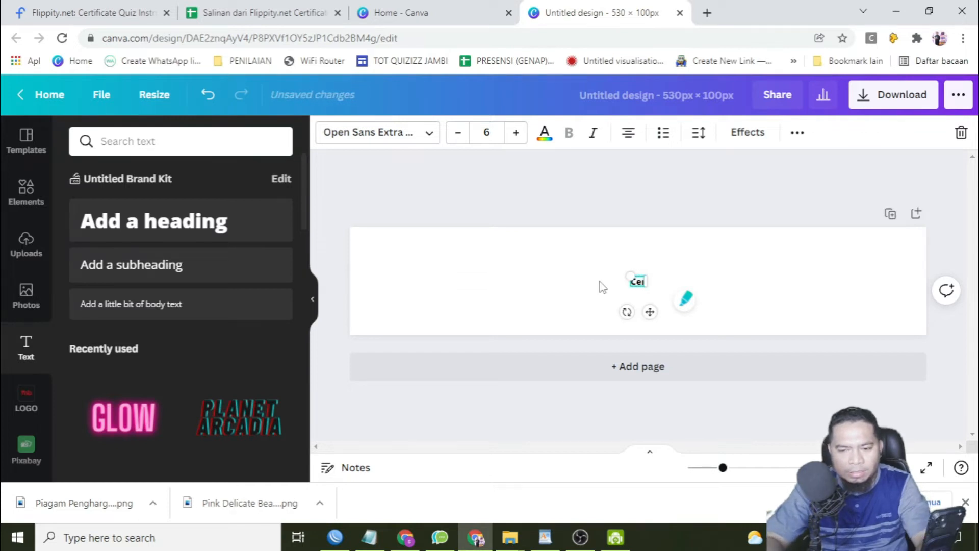
type("tificate")
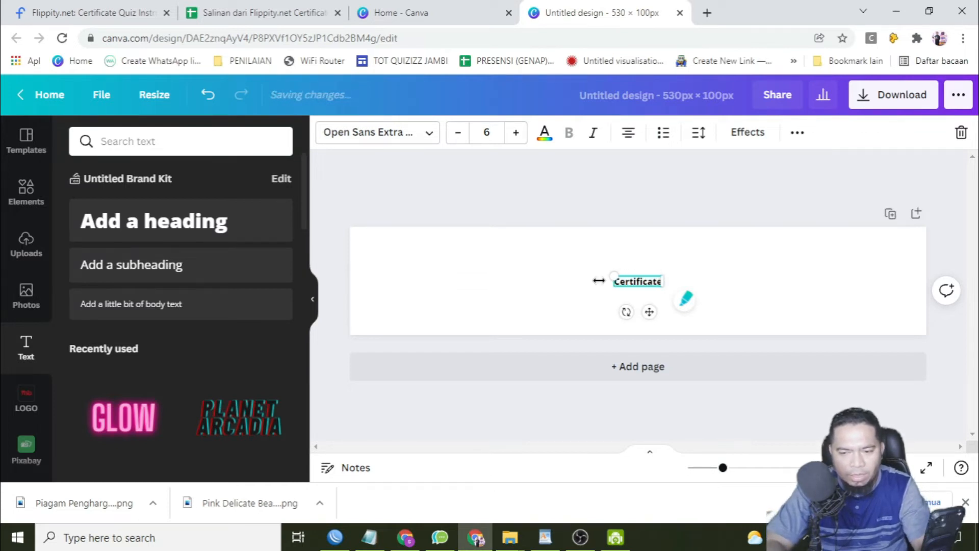
type(" of Compe")
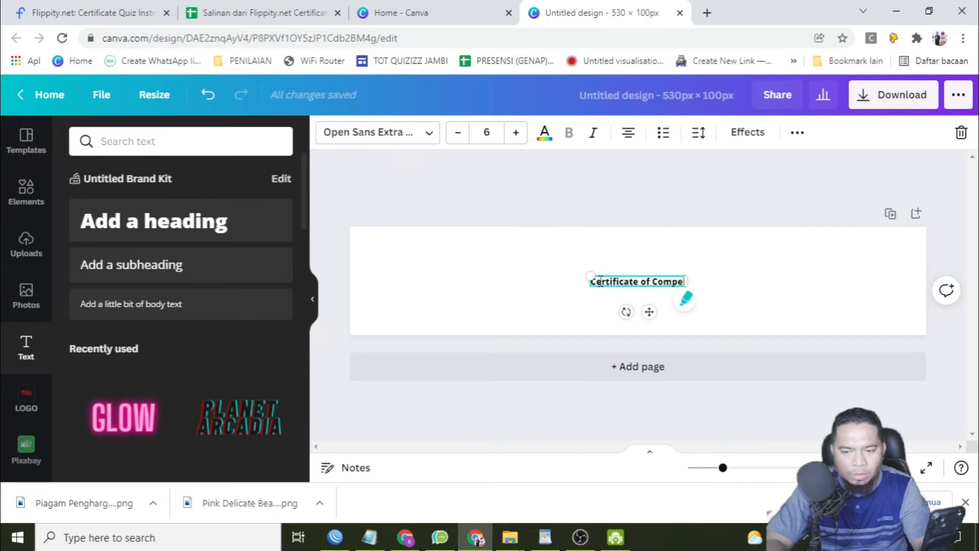
type("let")
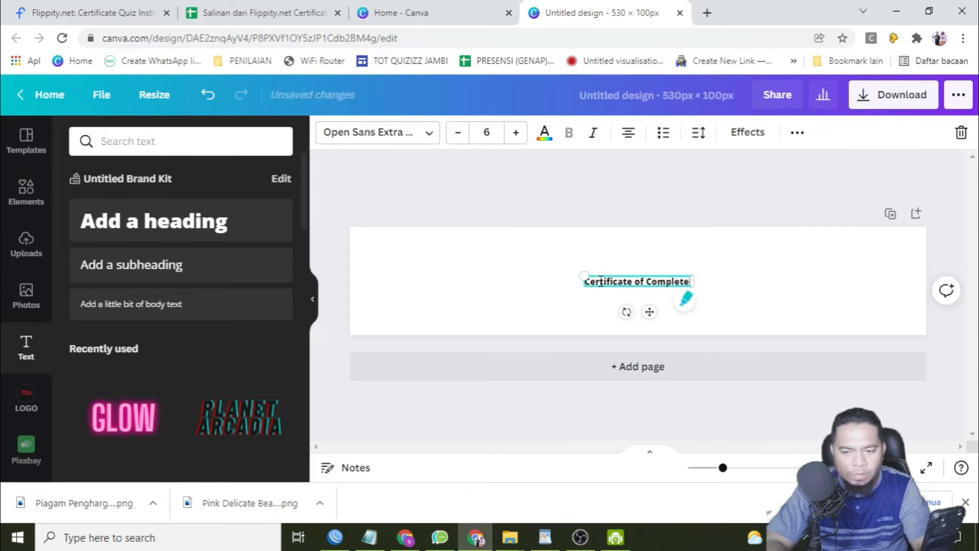
type("ion")
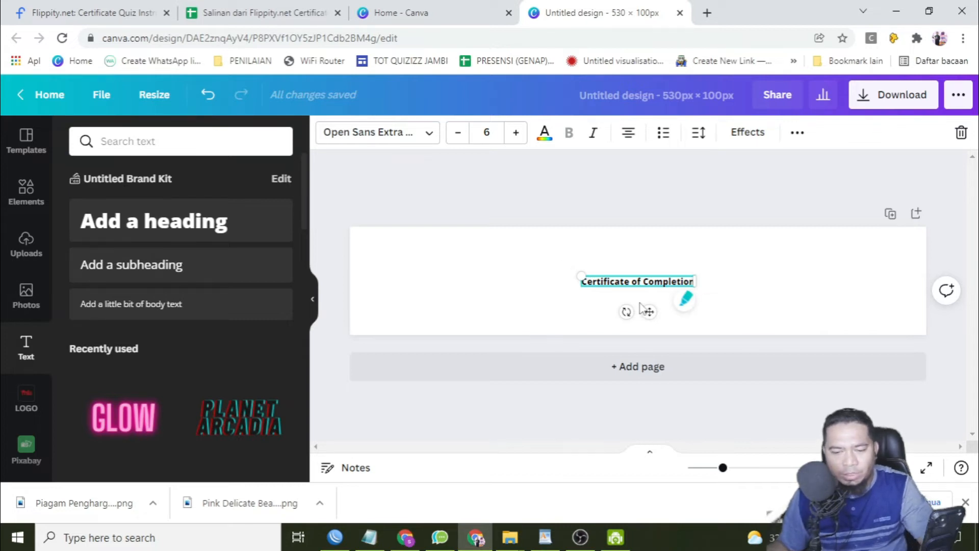
Change the font of the "Certificate of Completion" heading to Brusher.
key("ctrl+a")
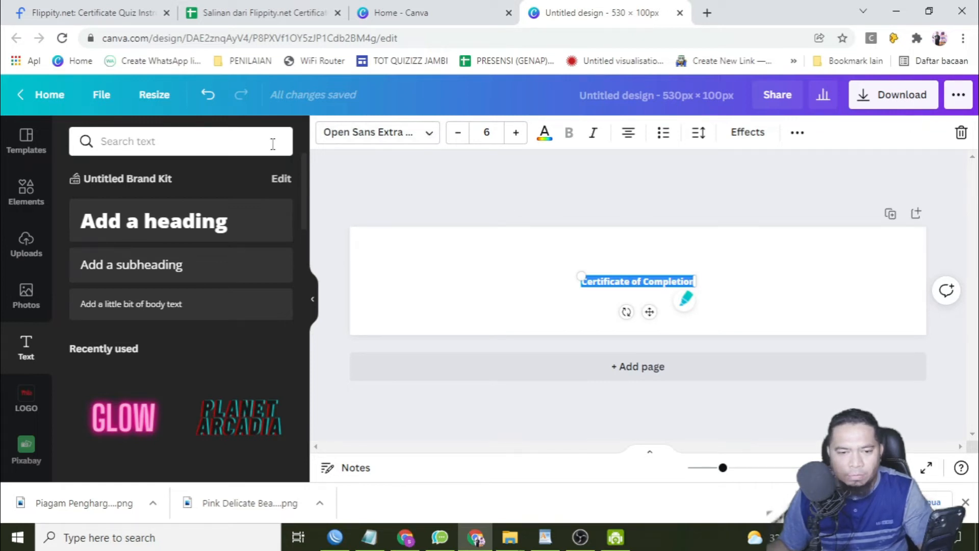
left_click(383, 133)
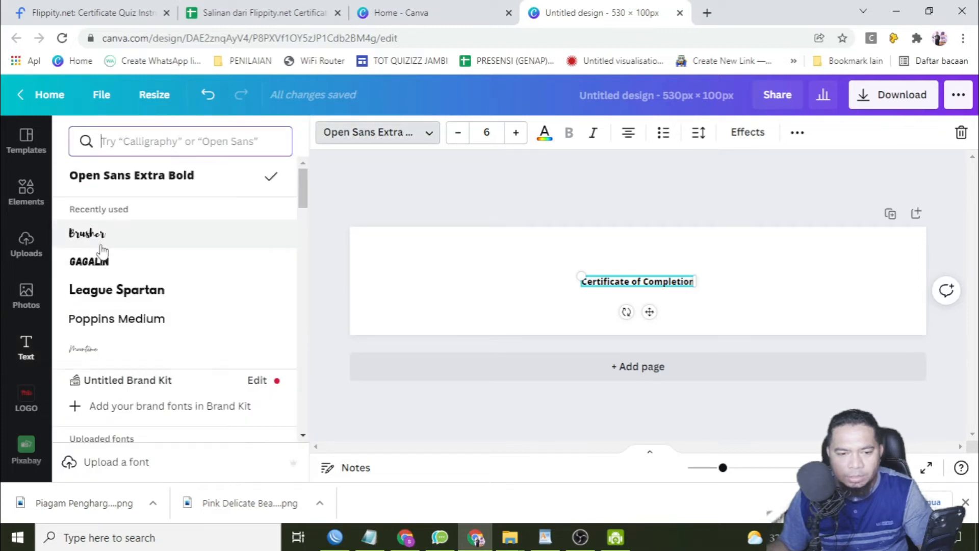
left_click(95, 234)
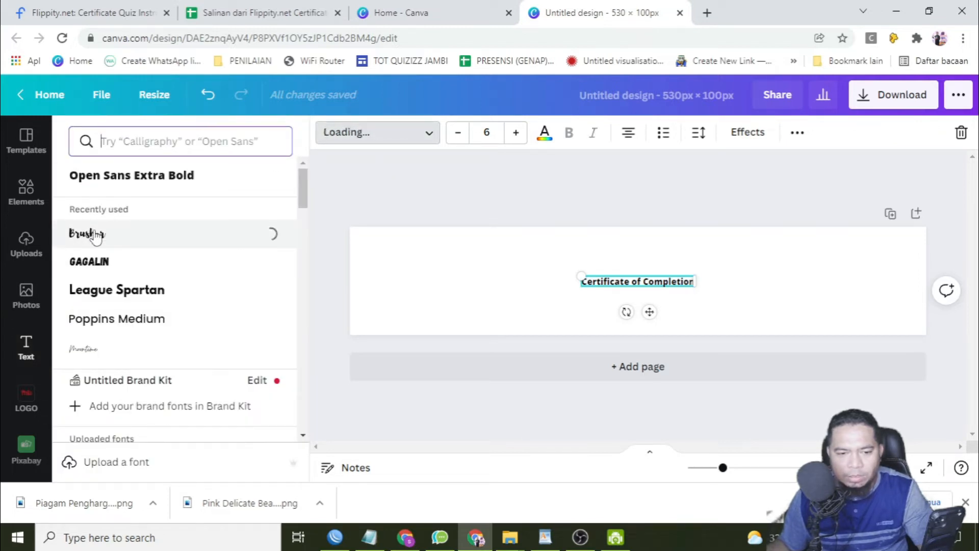
Enlarge the heading to font size of about 38.4, with a text box about 488 px wide, and centre it on the banner.
left_click_drag(596, 277, 348, 249)
left_click_drag(680, 284, 882, 299)
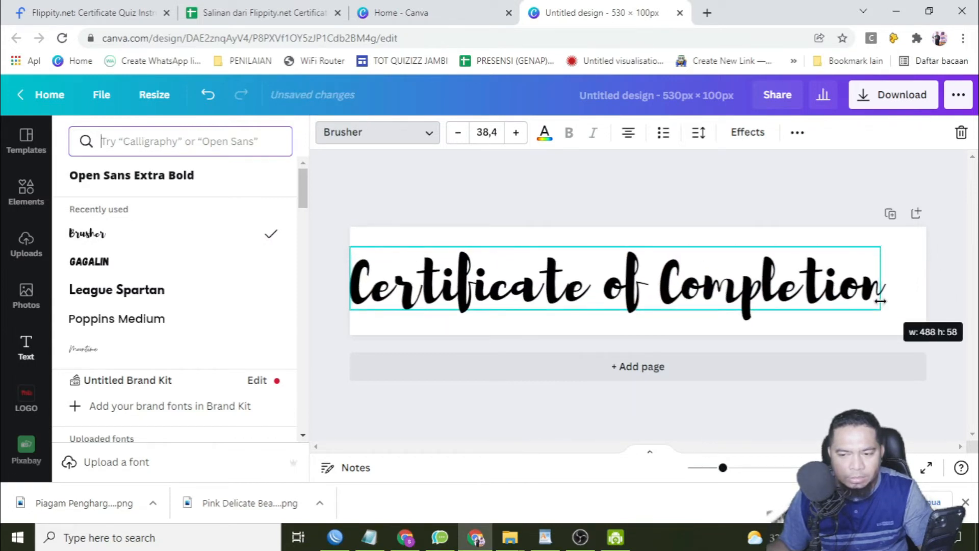
left_click_drag(621, 289, 644, 292)
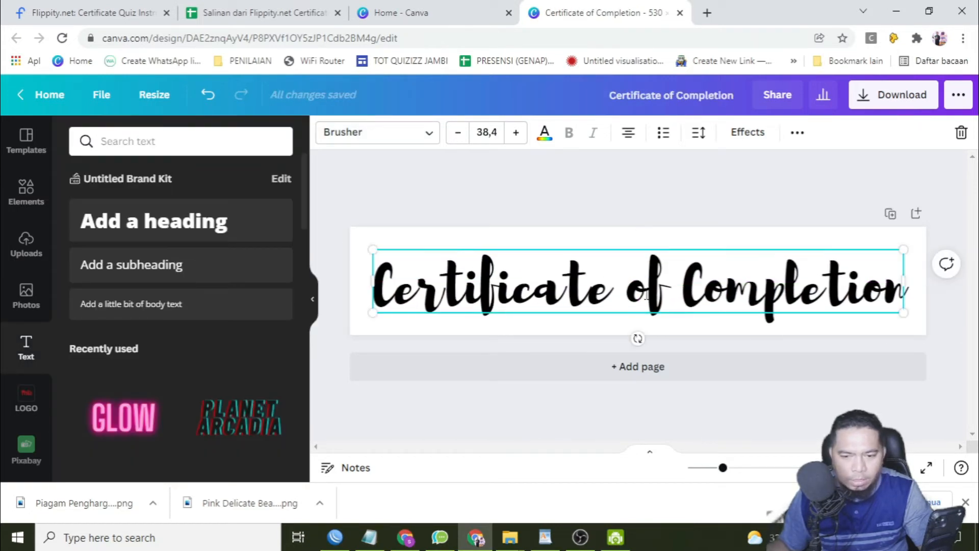
Change the text colour of the "Certificate of Completion" heading to Dark Turquoise #03989e.
left_click(544, 132)
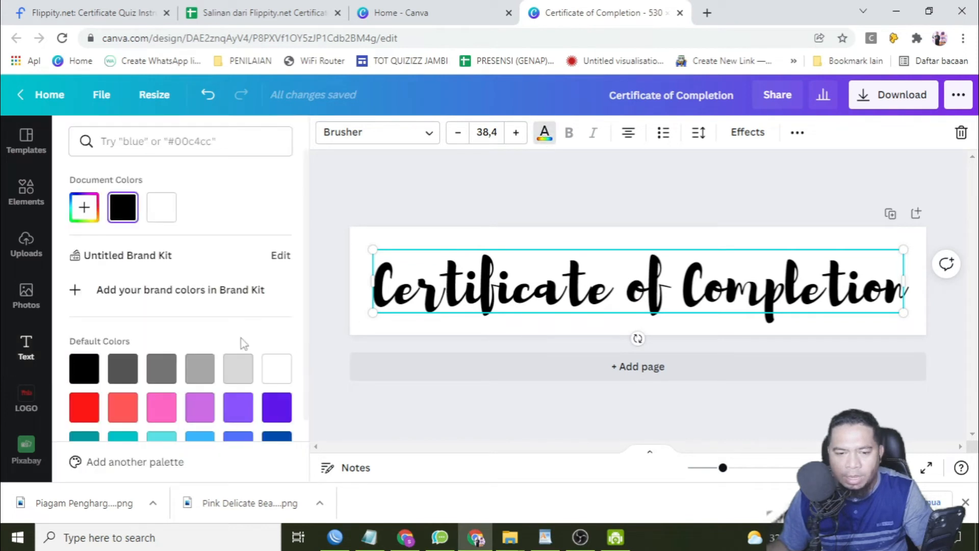
scroll(240, 344, "down", 2)
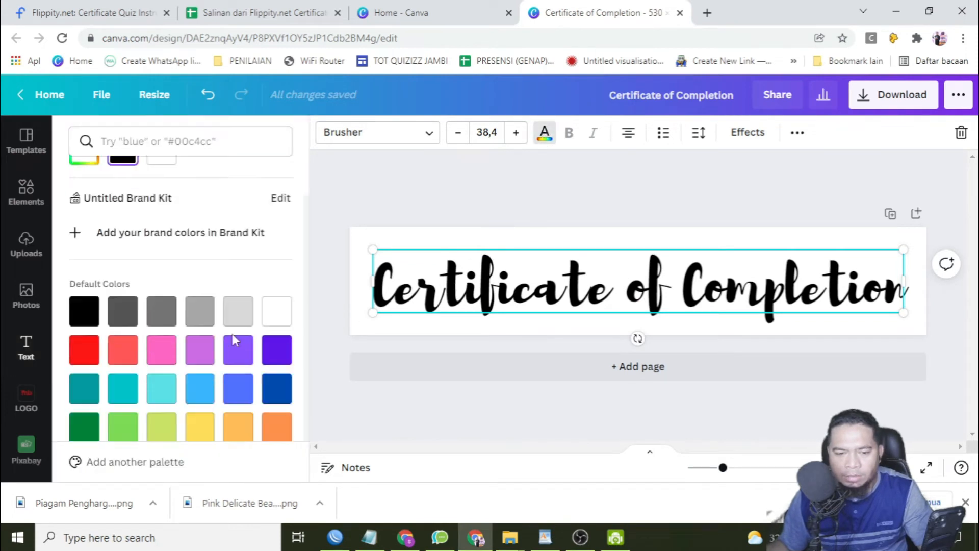
left_click(90, 379)
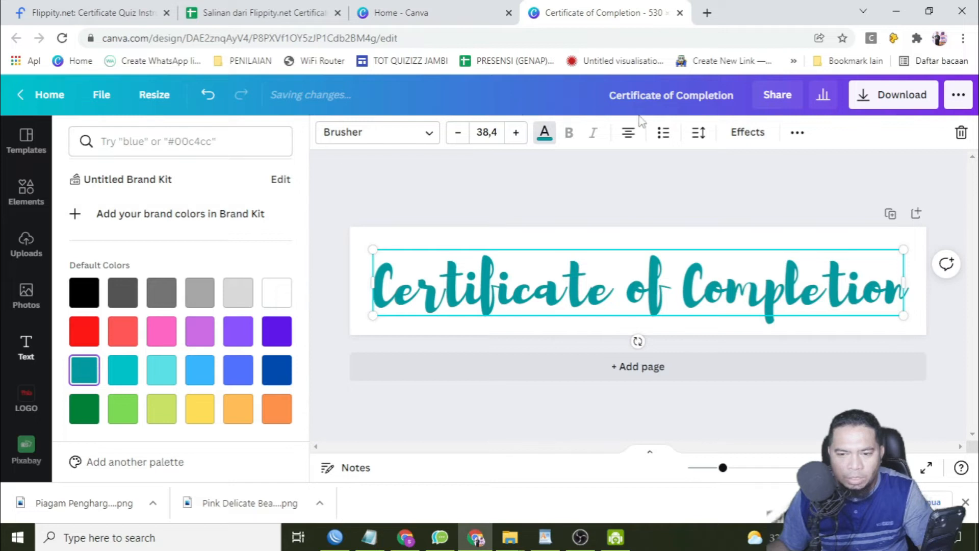
Apply the Shadow effect to the heading and give the shadow a custom yellow colour.
left_click(748, 135)
left_click(206, 234)
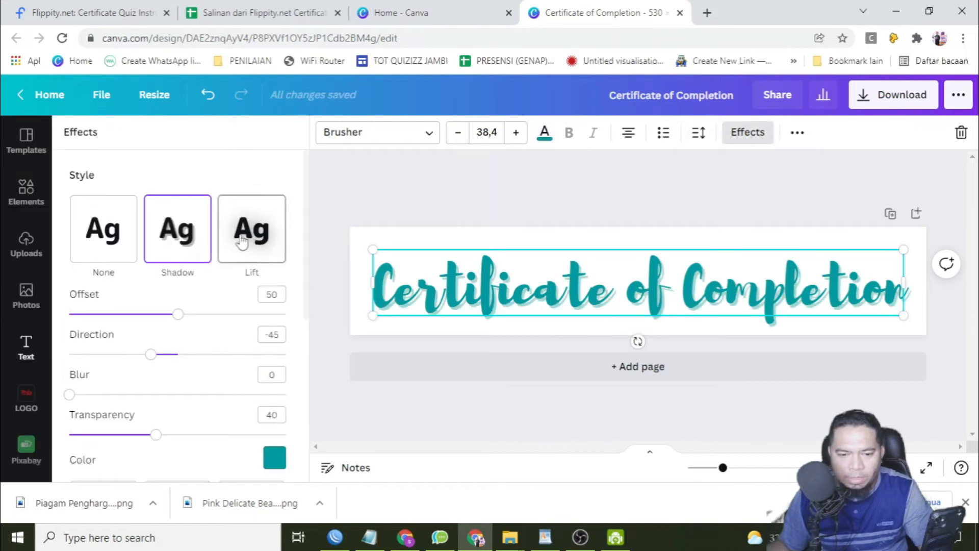
left_click(274, 456)
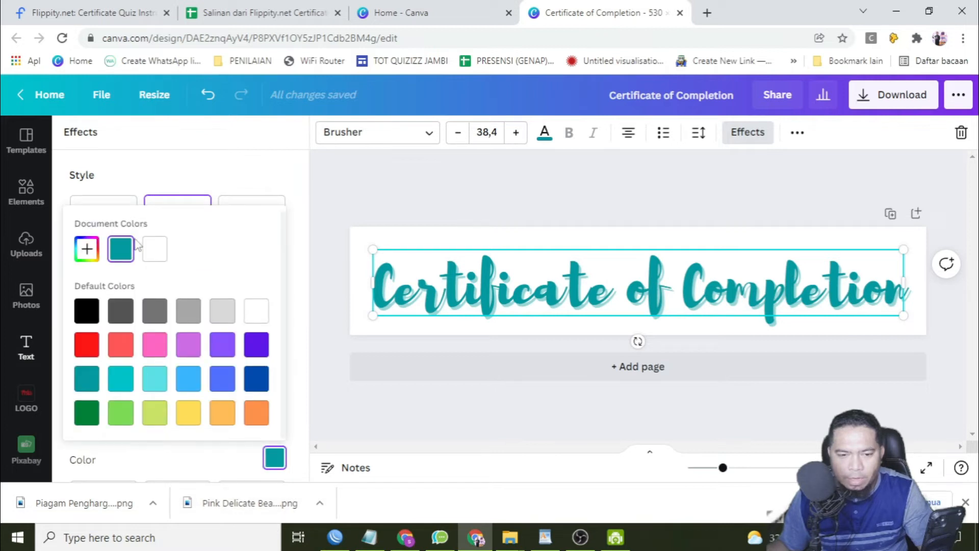
left_click(87, 250)
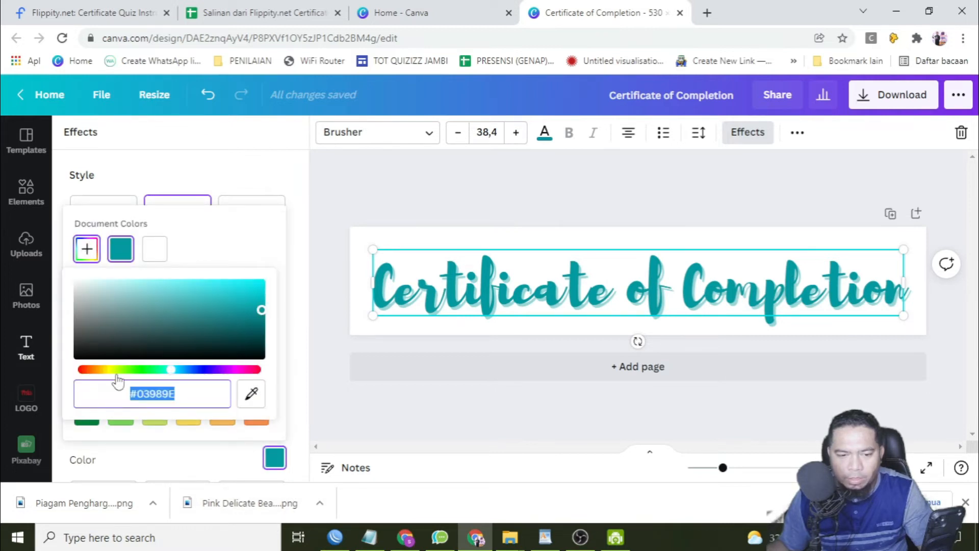
left_click(113, 370)
key("Escape")
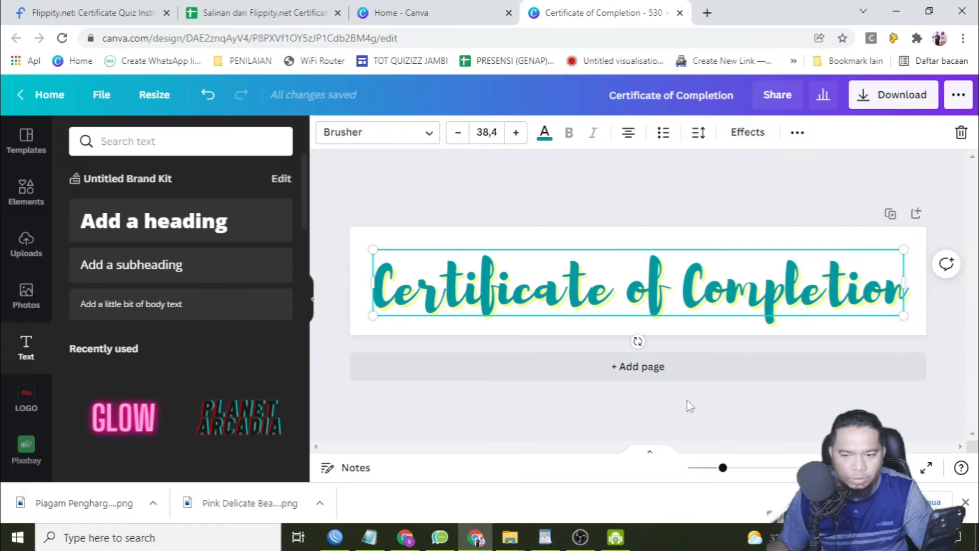
Download the finished banner as a PNG at size 1 (530 × 100 px).
left_click(892, 99)
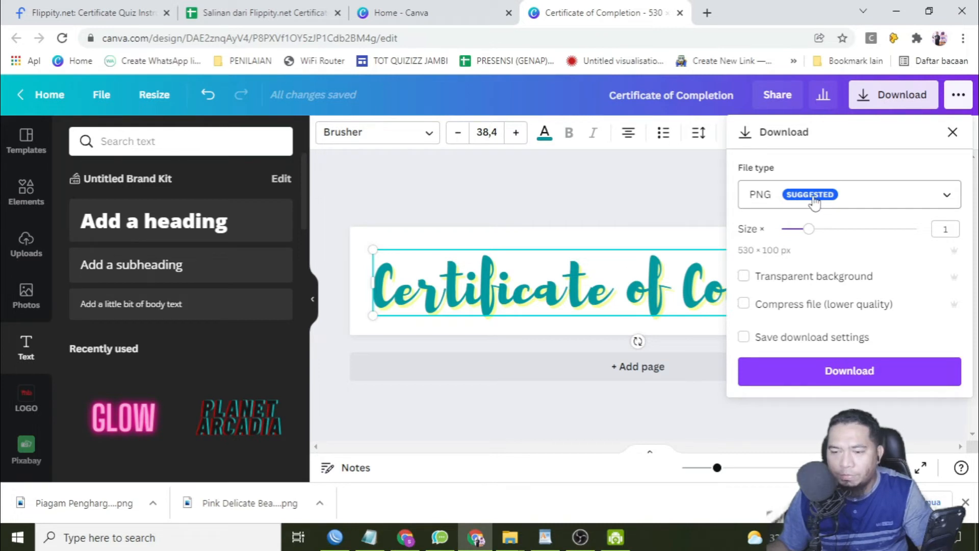
left_click(845, 377)
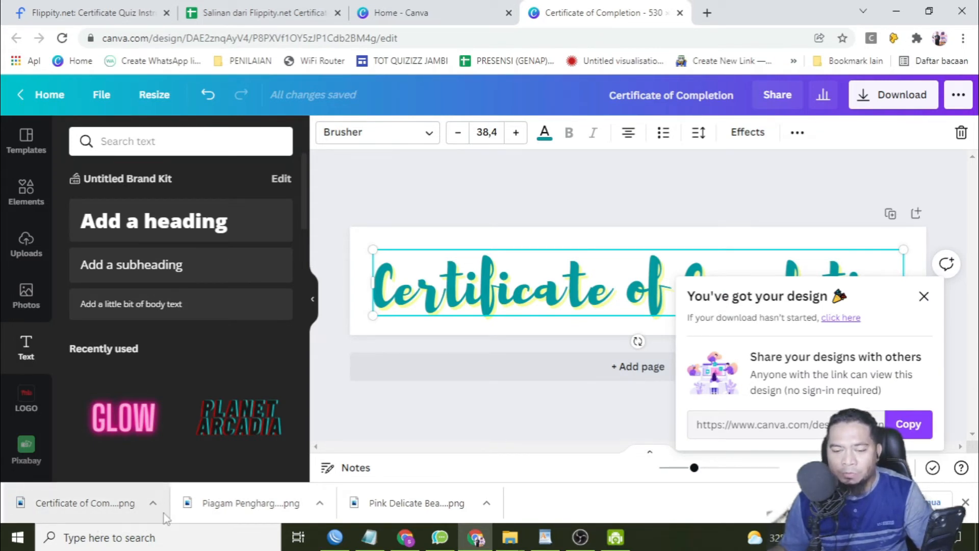
left_click(401, 535)
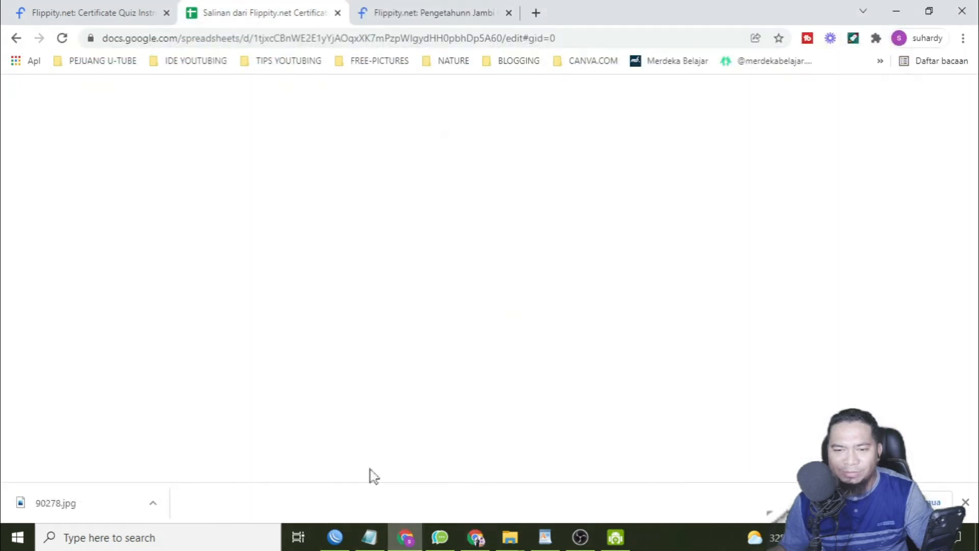
left_click(349, 538)
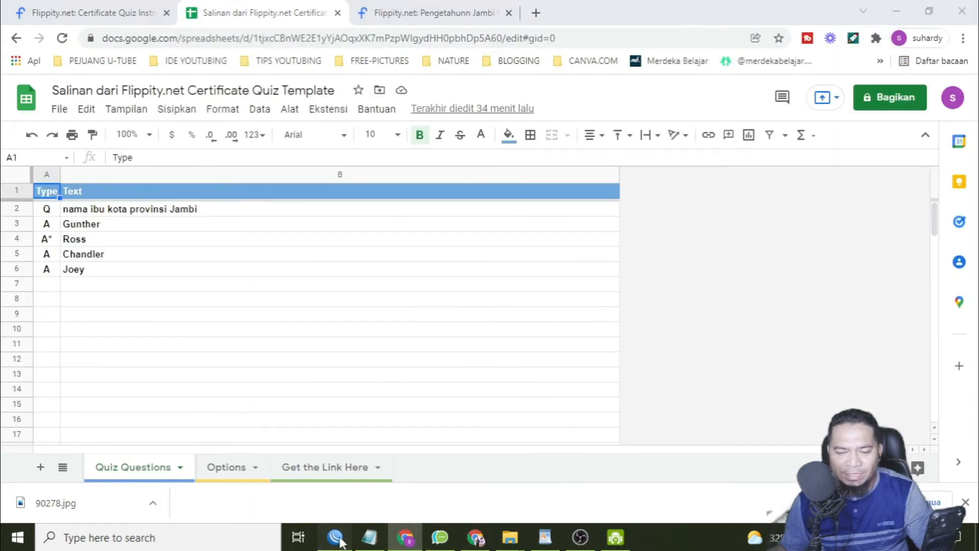
left_click(367, 537)
left_click(451, 12)
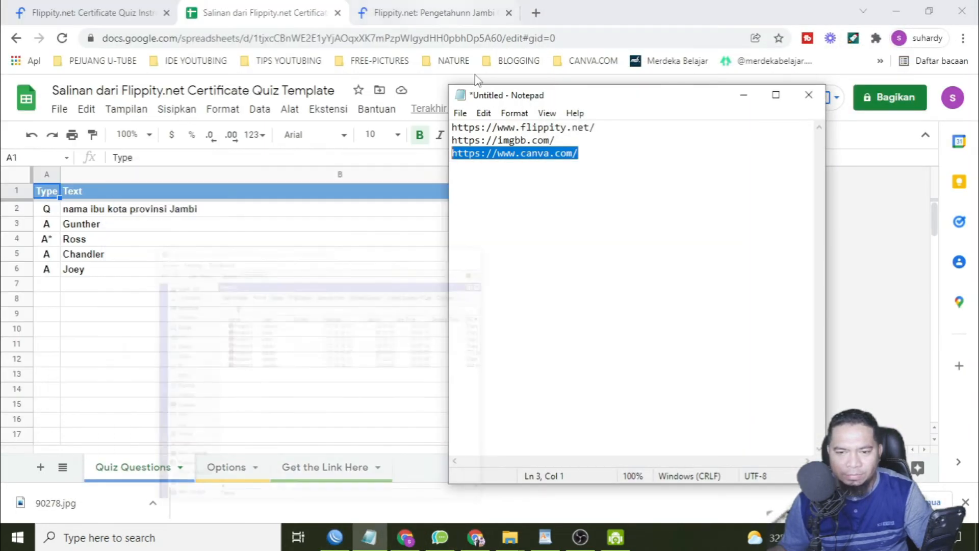
left_click_drag(559, 140, 452, 137)
key("ctrl+c")
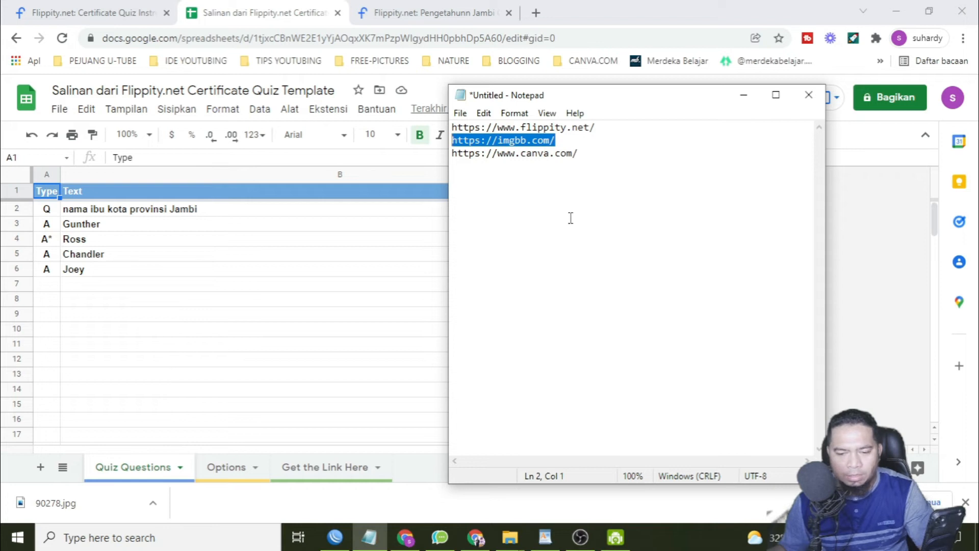
left_click(475, 537)
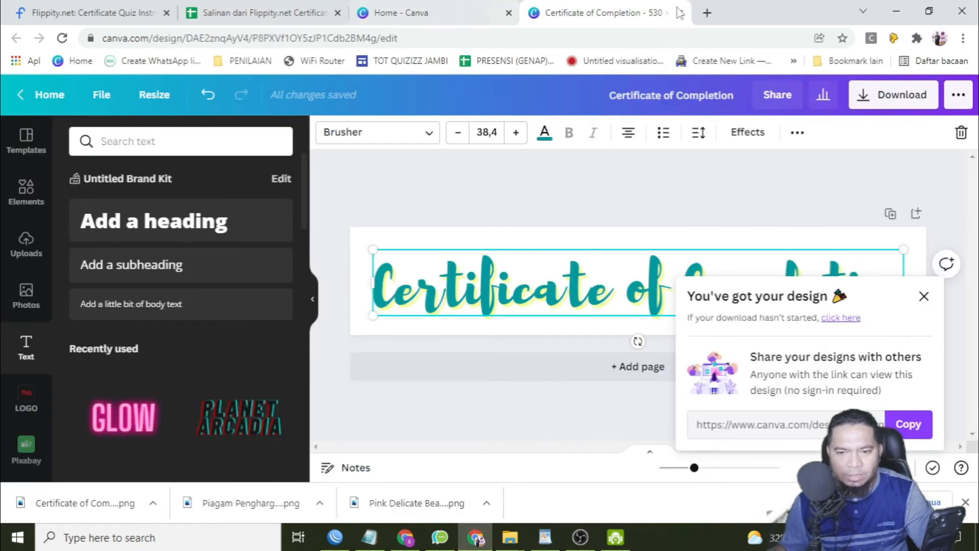
left_click(706, 12)
key("ctrl+v")
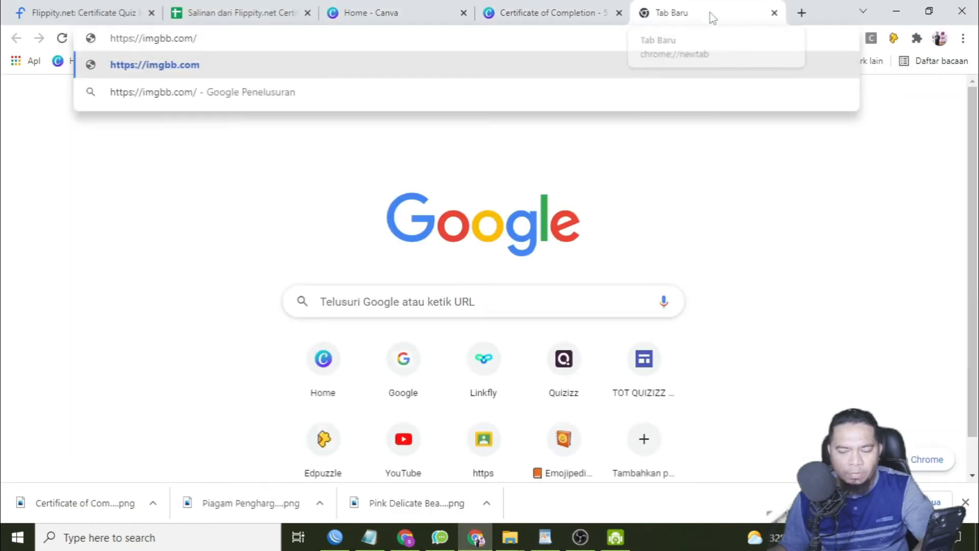
key("Return")
Sign in to ImgBB with the Google account.
left_click(857, 93)
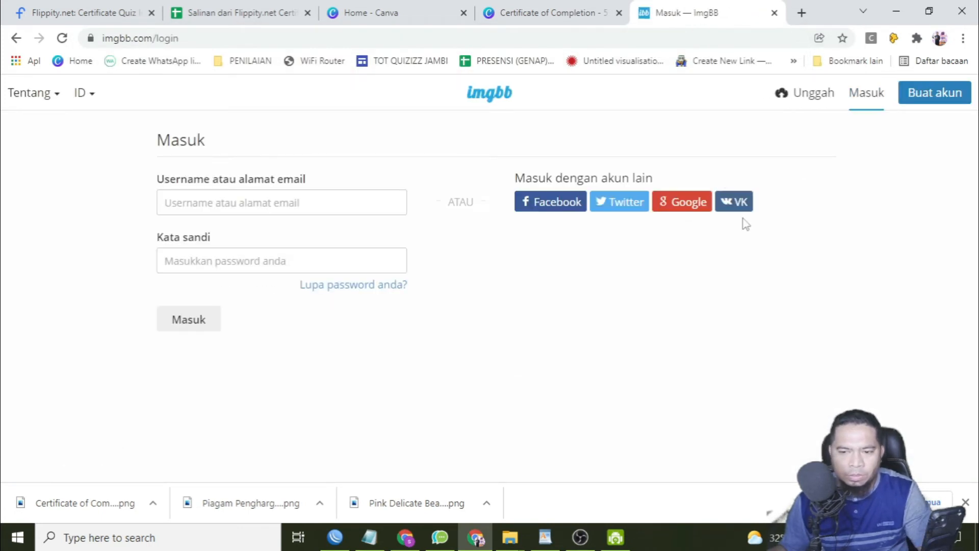
left_click(684, 205)
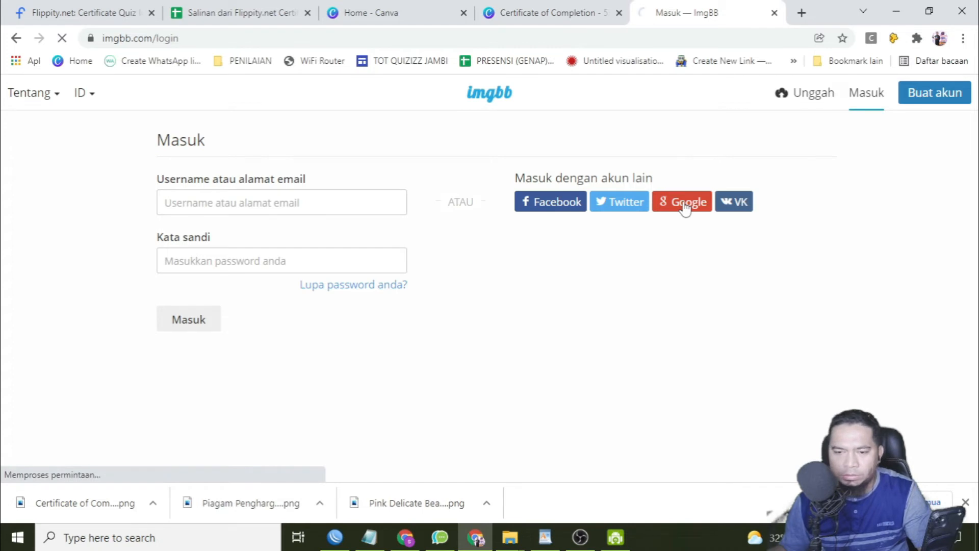
left_click(432, 252)
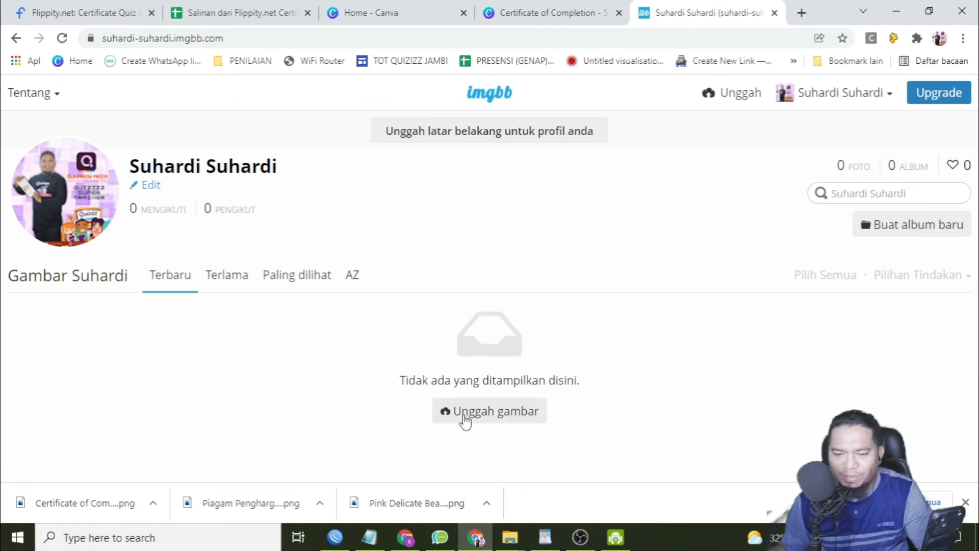
Upload the "Certificate of Completion" image from the Downloads folder to ImgBB, keeping automatic deletion off.
left_click(465, 421)
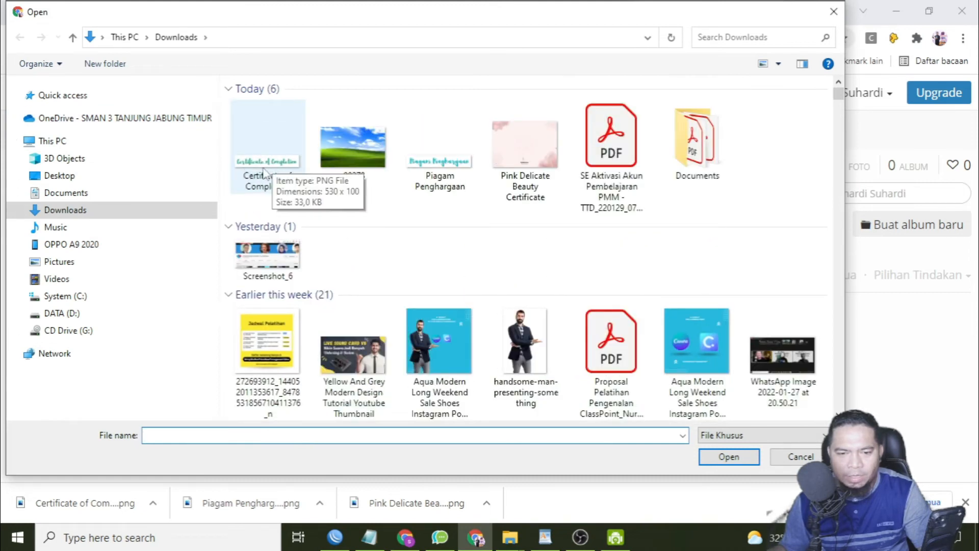
left_click(275, 176)
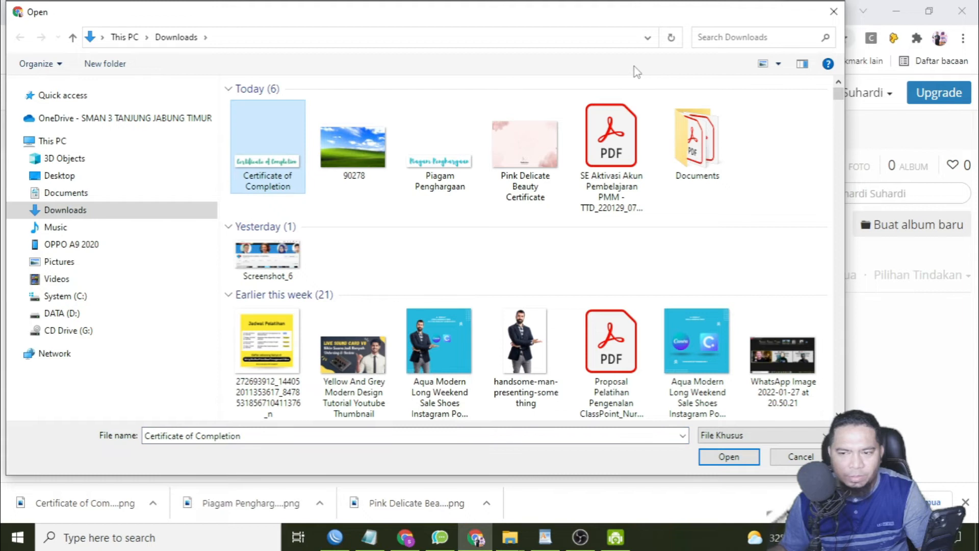
left_click(729, 457)
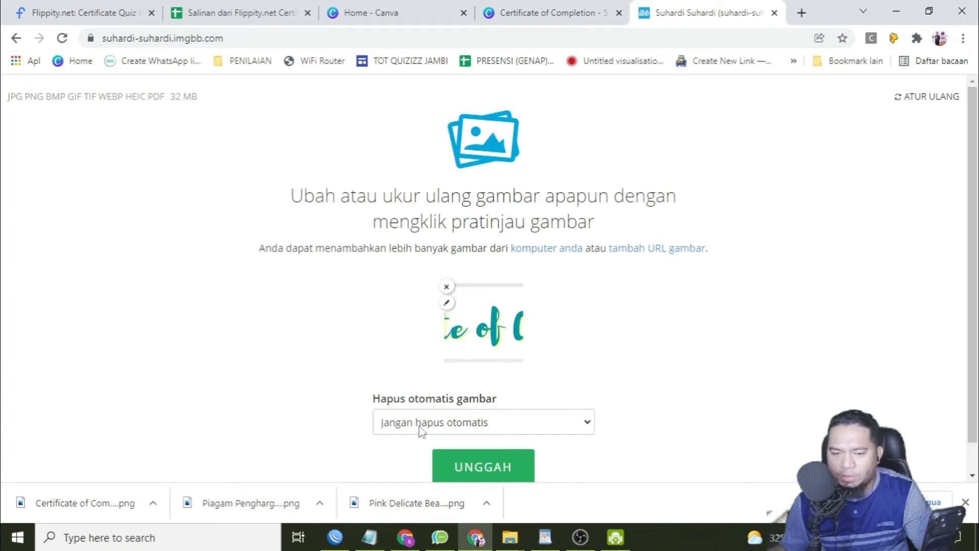
left_click(505, 471)
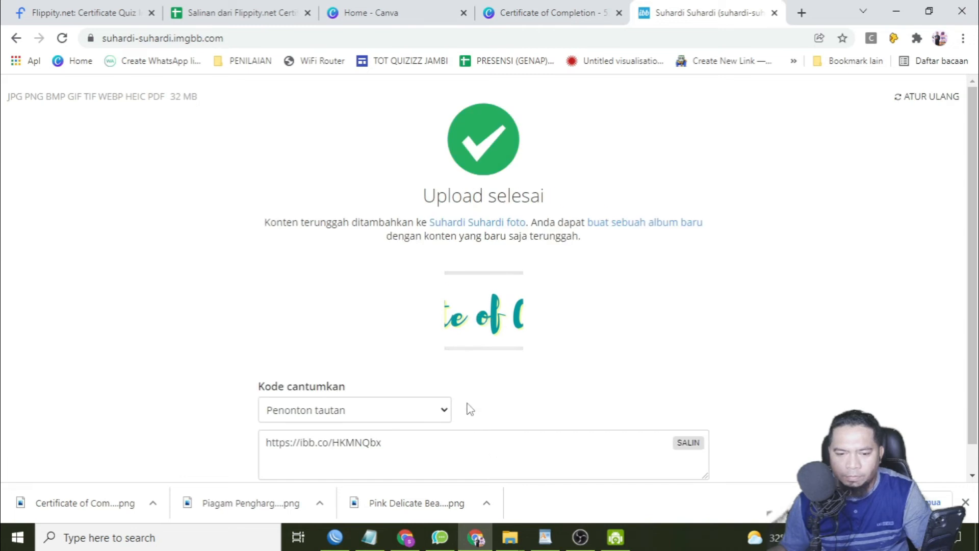
Switch the uploaded image's embed code to the direct link (Tautan langsung) and copy it.
left_click(325, 414)
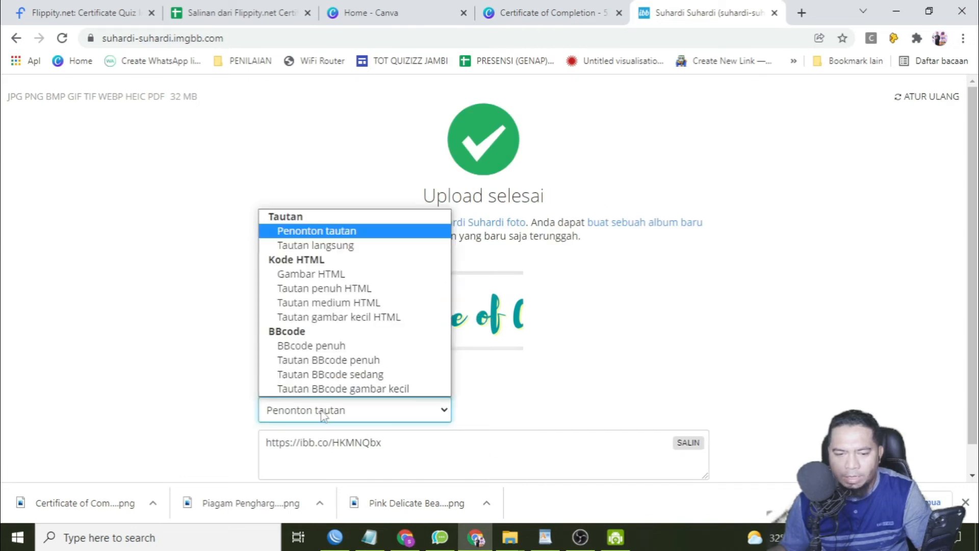
left_click(315, 246)
left_click(686, 444)
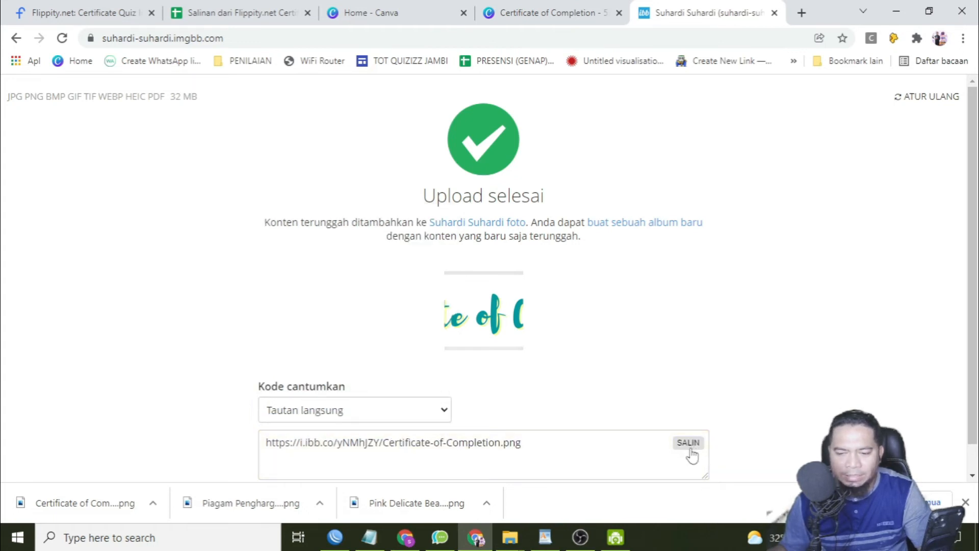
left_click(283, 21)
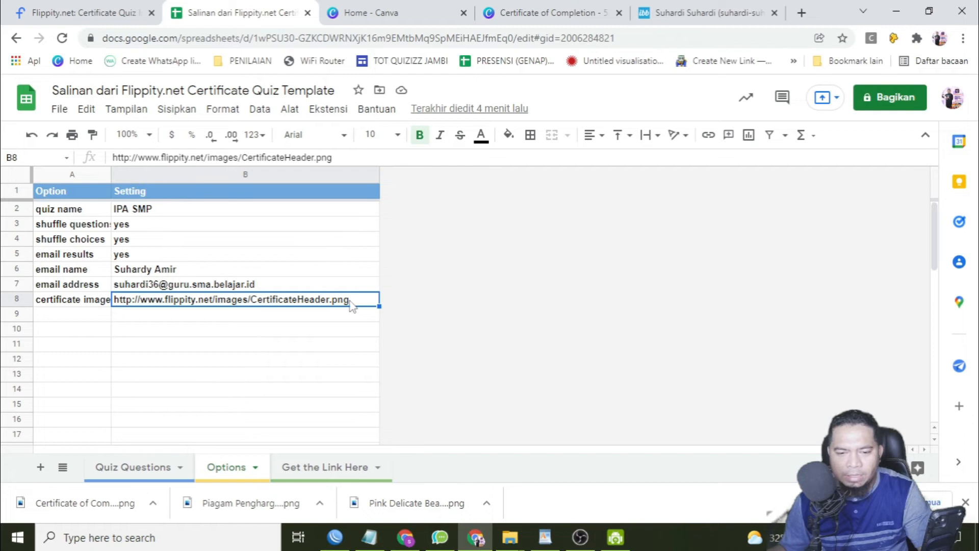
left_click_drag(349, 301, 84, 304)
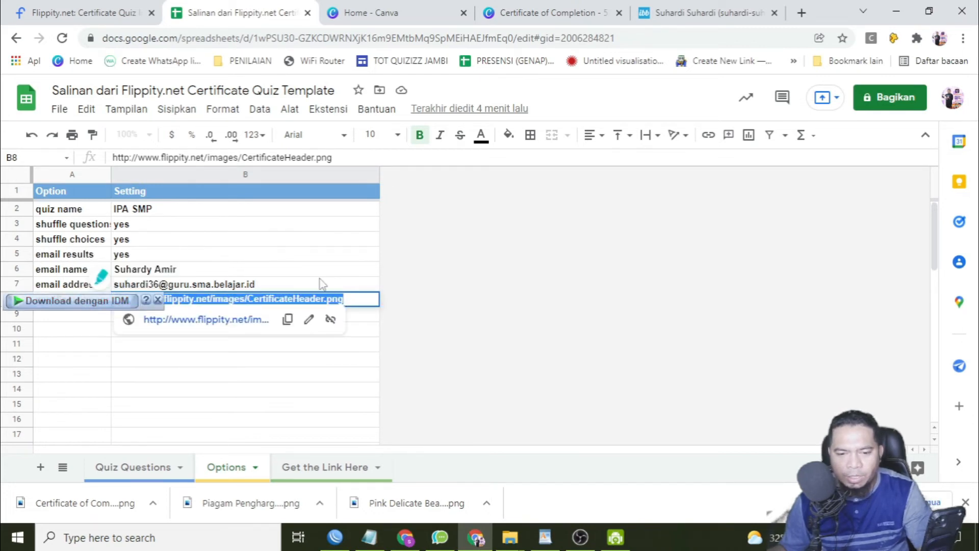
type("https://i.ibb.co/yNMhJZY/Certificate-of-Completion.png")
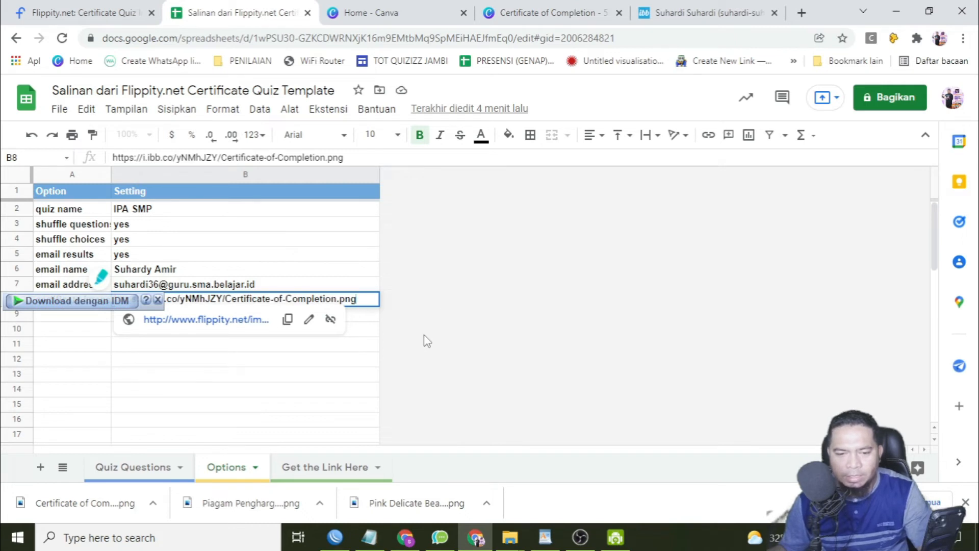
key("Return")
left_click(186, 301)
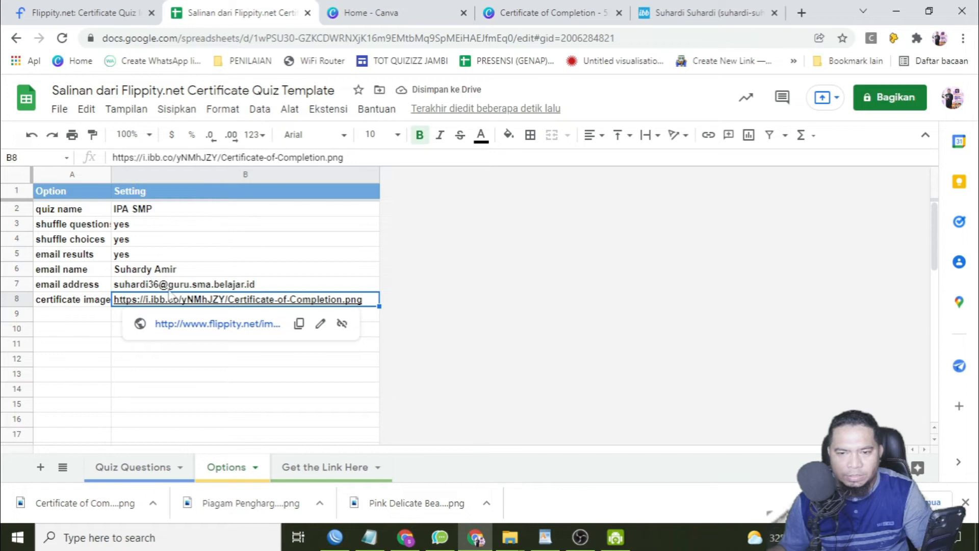
Open the Gmail inbox in a new tab and close the ImgBB and Canva banner design tabs.
left_click(801, 12)
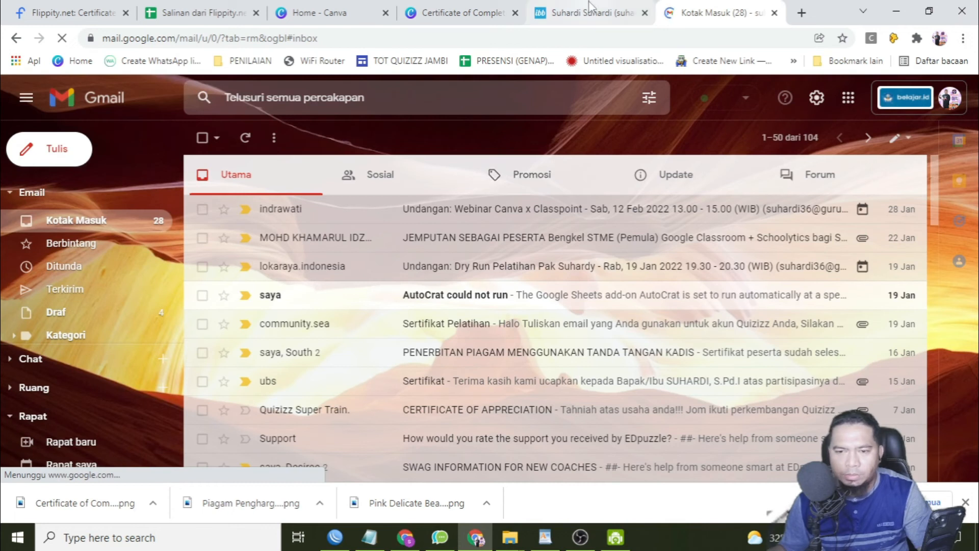
left_click(590, 12)
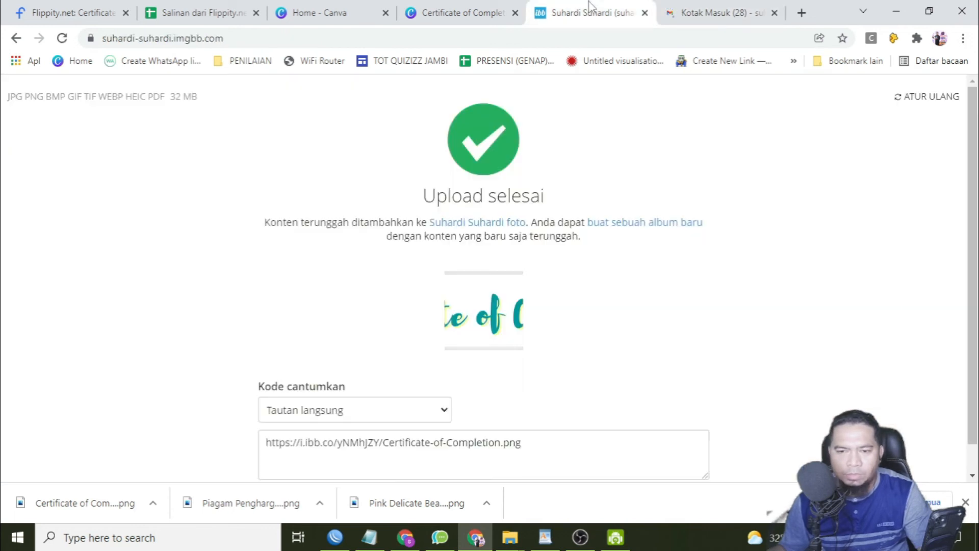
left_click(645, 13)
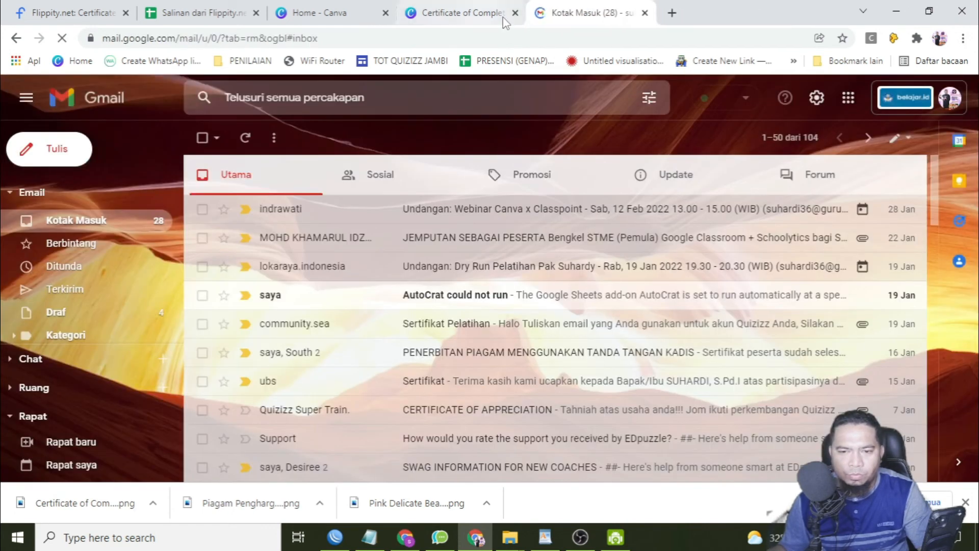
left_click(515, 13)
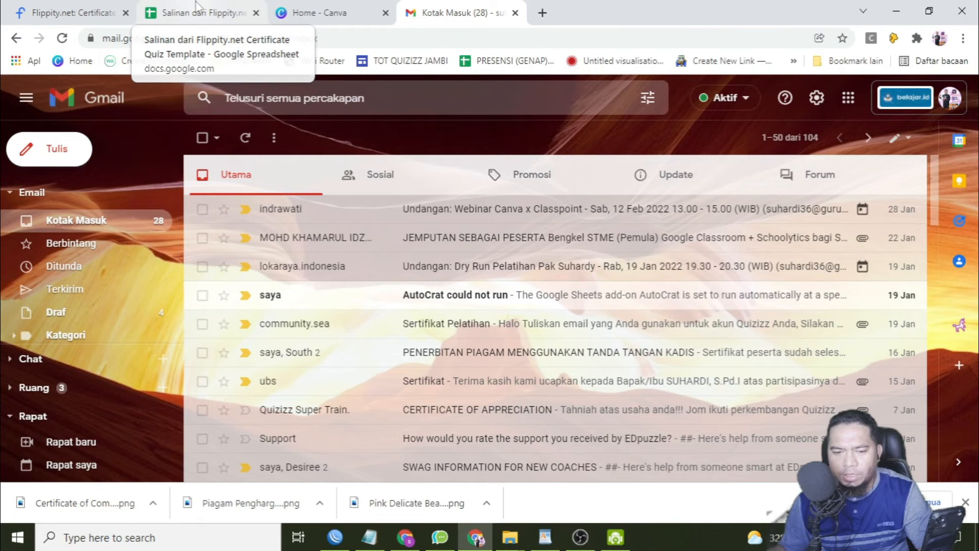
Copy the Certificate Quiz link in A2 of the spreadsheet's "Get the Link Here" sheet.
left_click(204, 13)
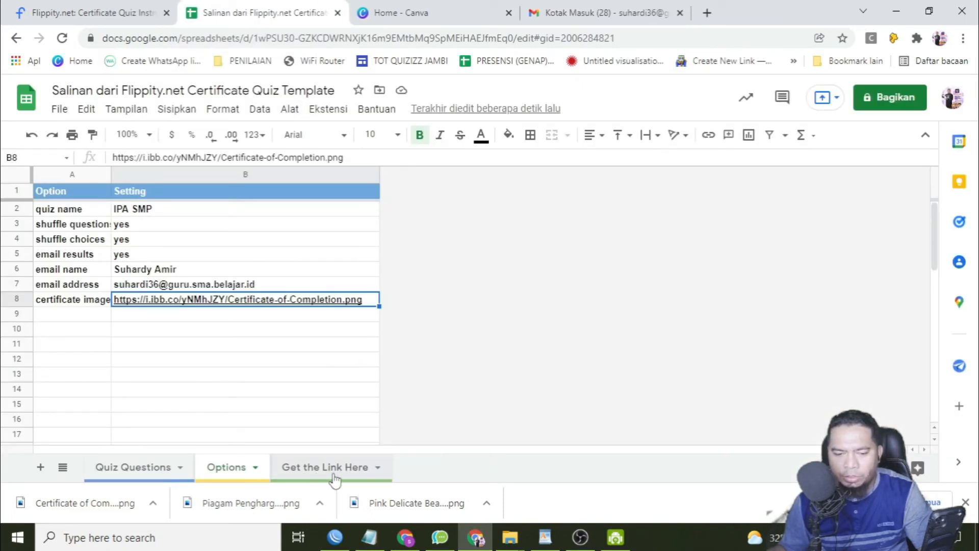
left_click(334, 479)
mouse_move(190, 219)
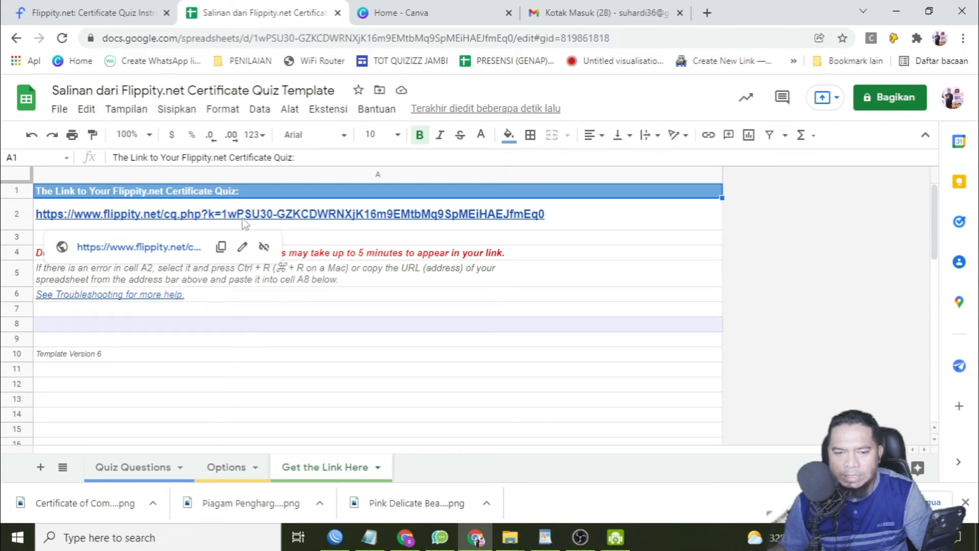
left_click(220, 246)
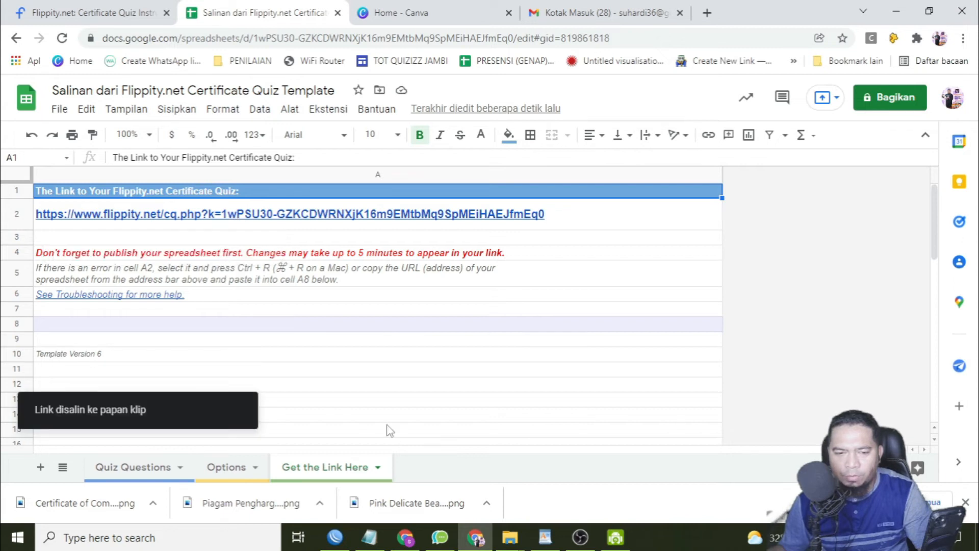
Switch to the other Chrome profile's window and open the copied Certificate Quiz link in a new tab.
left_click(406, 537)
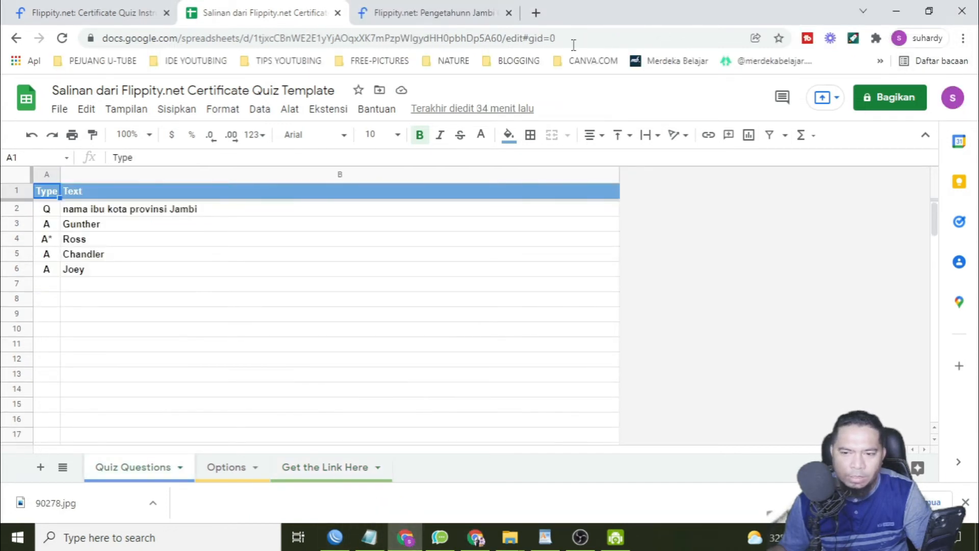
left_click(536, 14)
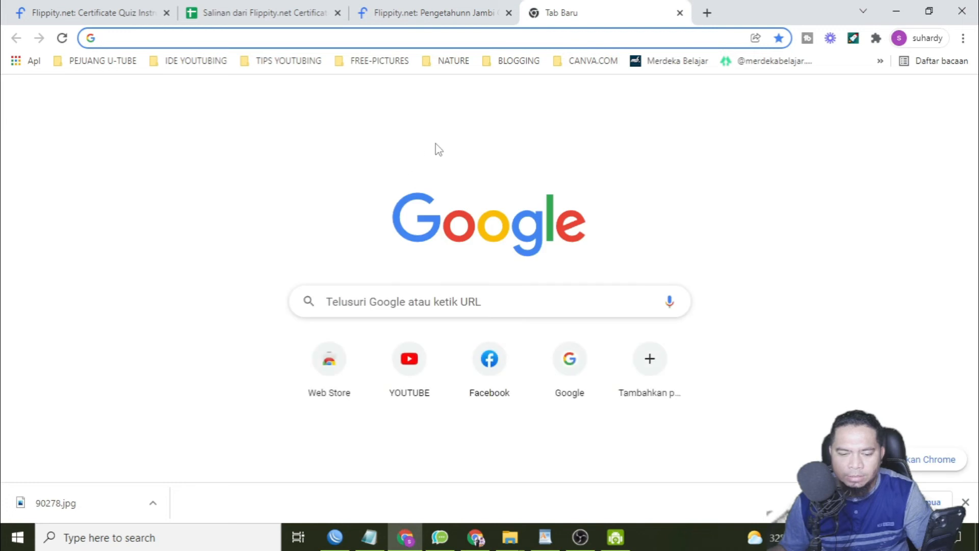
key("Return")
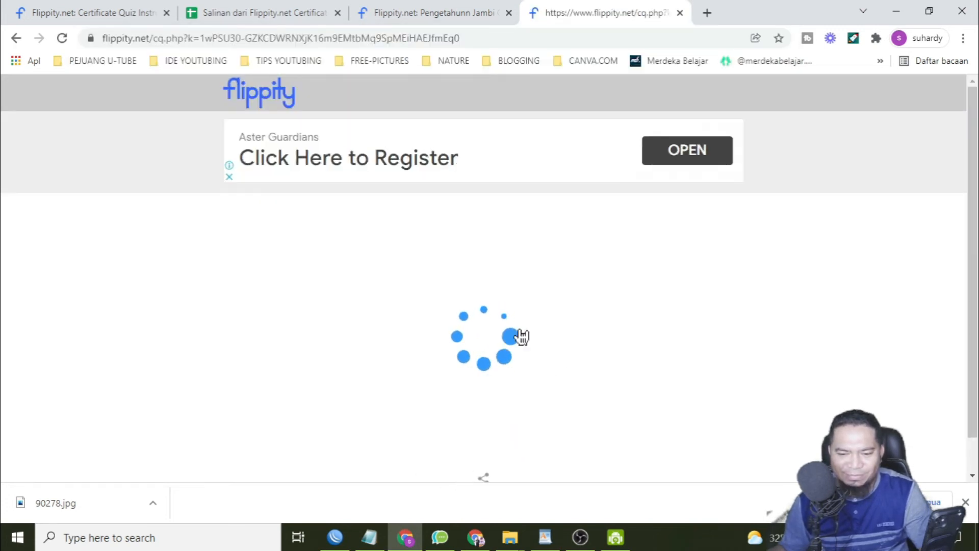
Return to the quiz spreadsheet and publish the entire document (Seluruh Dokumen) to the web as a web page (Halaman Web).
left_click(475, 537)
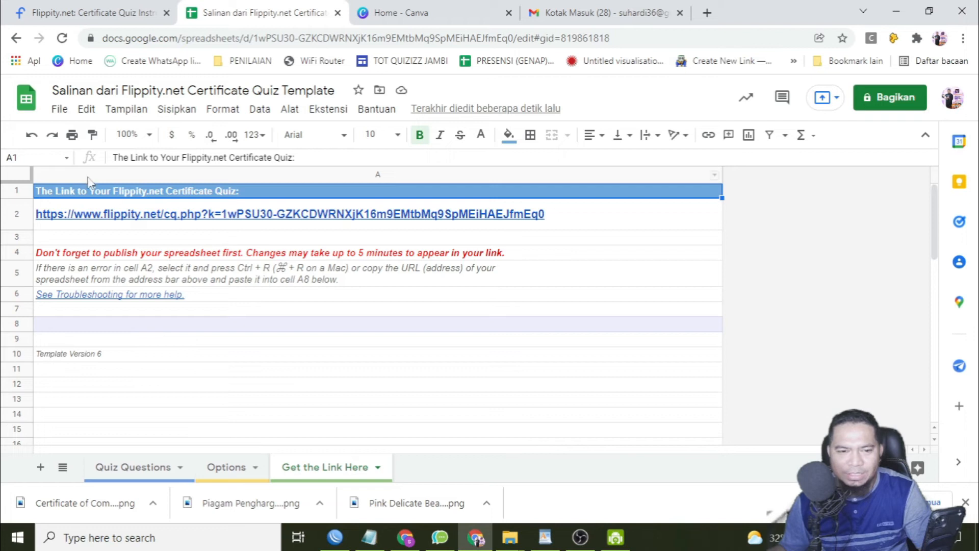
left_click(63, 113)
mouse_move(218, 242)
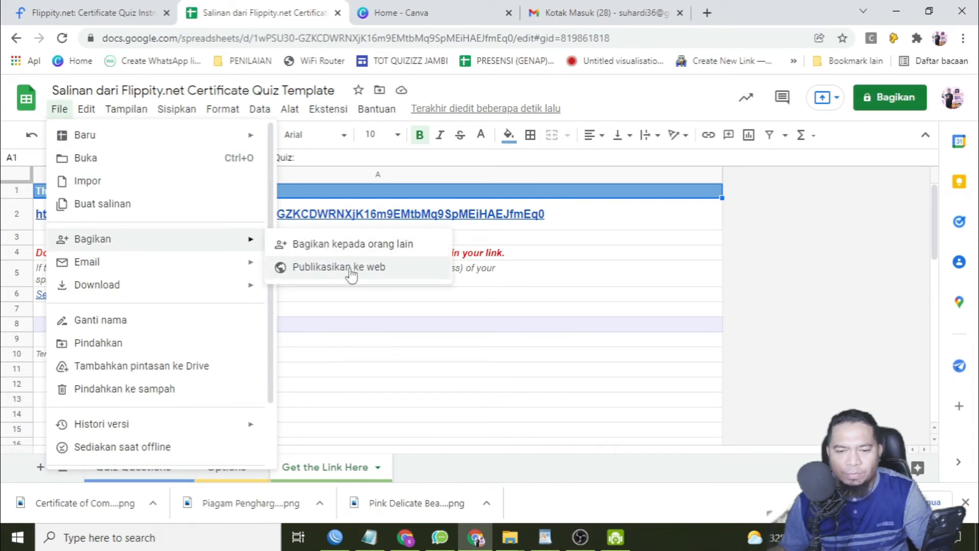
left_click(351, 274)
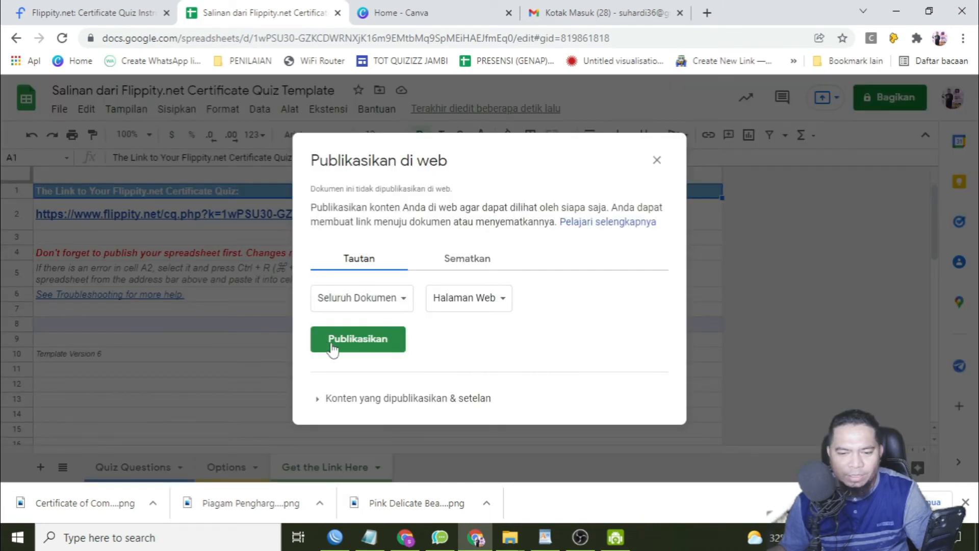
left_click(344, 348)
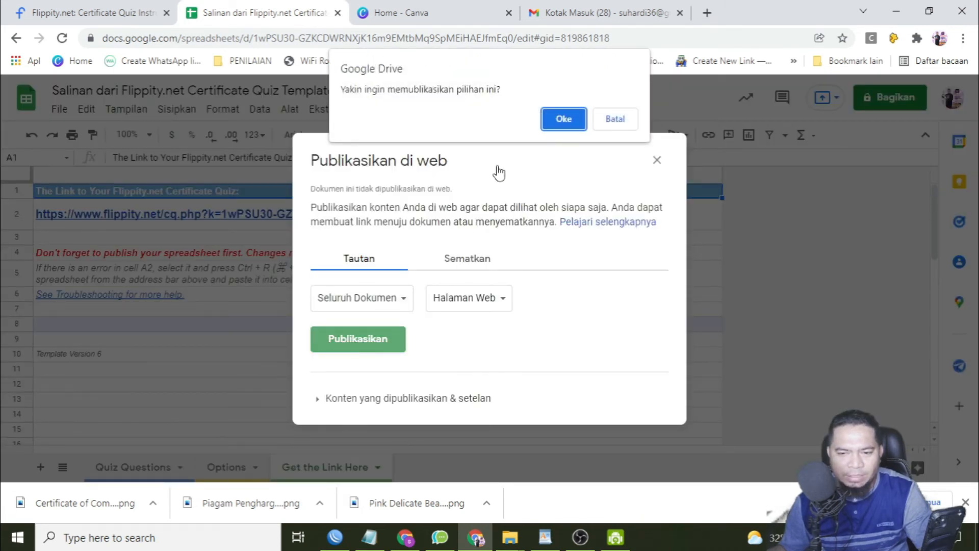
left_click(563, 118)
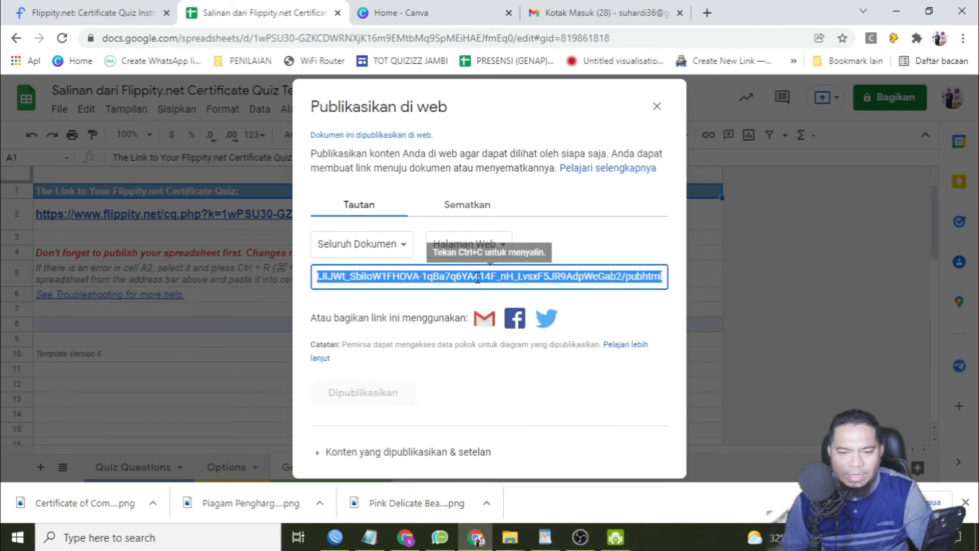
Reload the Flippity quiz page in the other Chrome window and start the quiz with a participant's name entered.
left_click(407, 540)
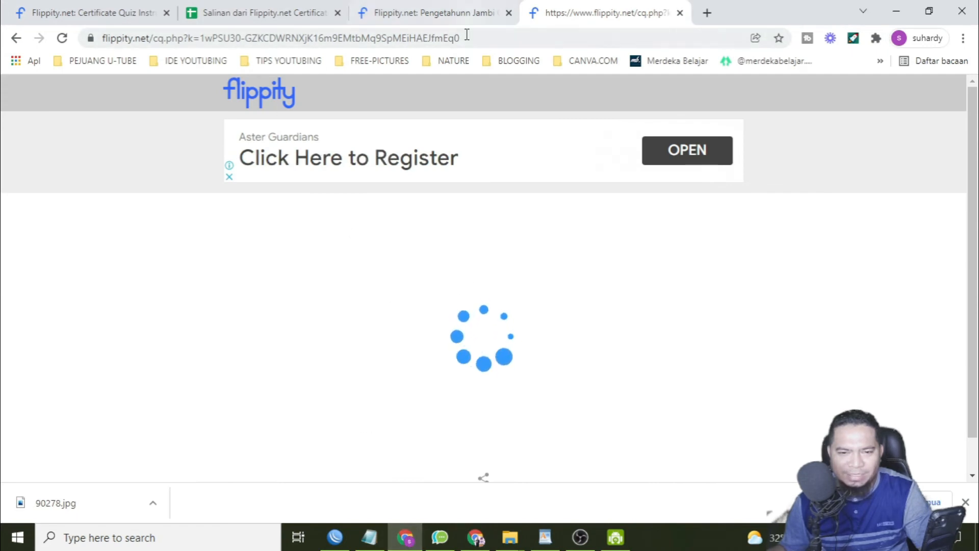
left_click(62, 39)
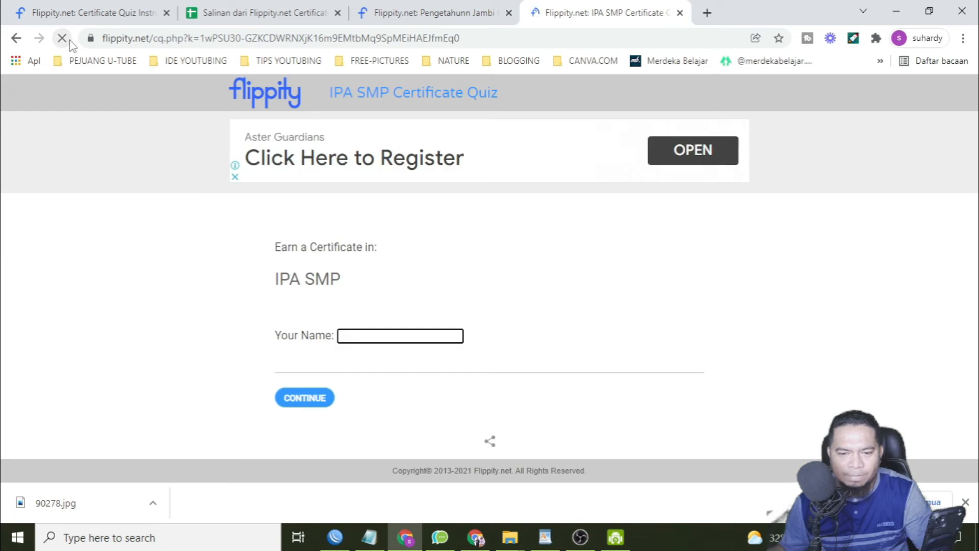
left_click(371, 337)
left_click(383, 362)
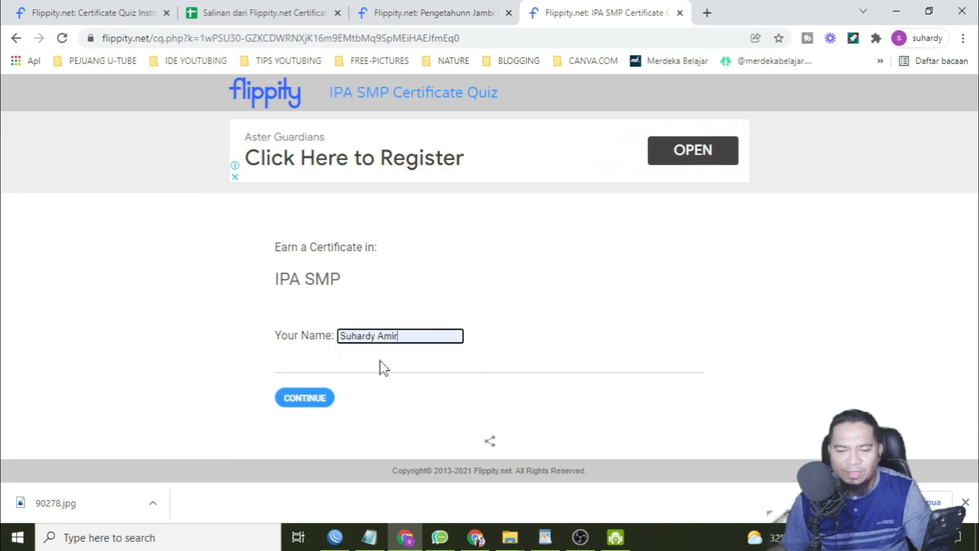
left_click_drag(405, 342, 283, 339)
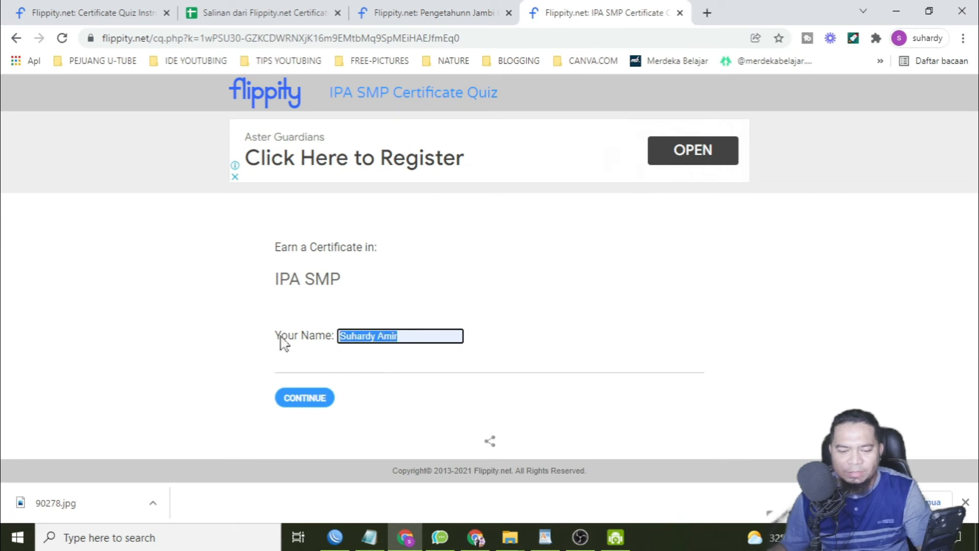
type("A")
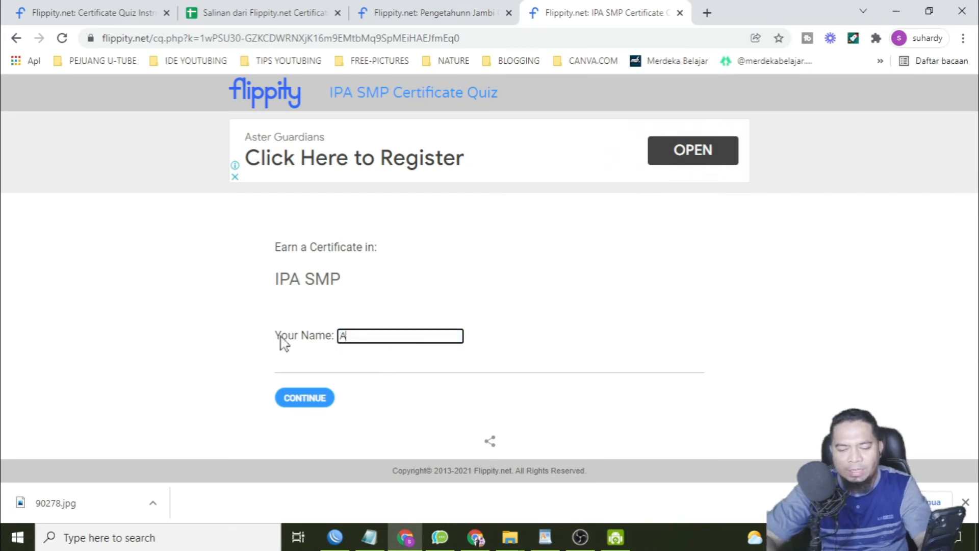
type("miruddin")
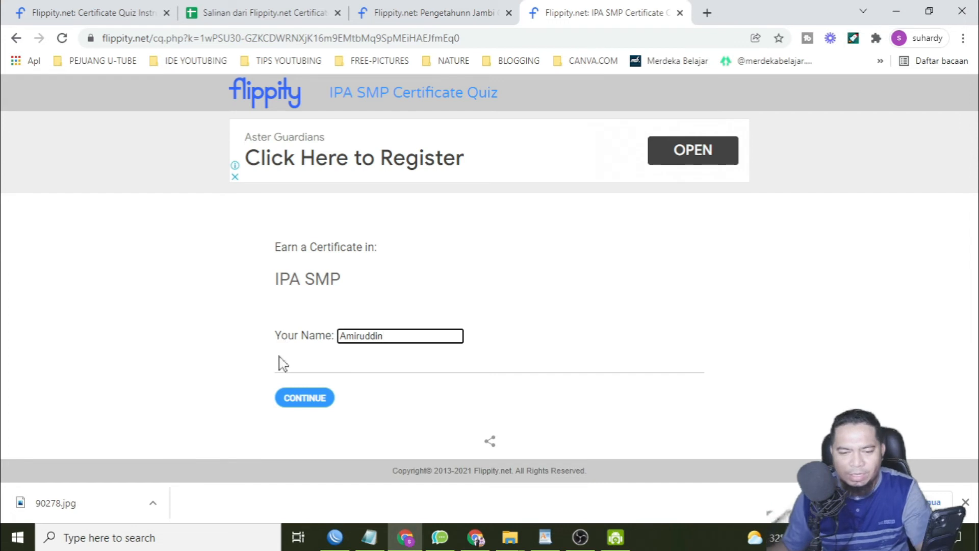
left_click(300, 403)
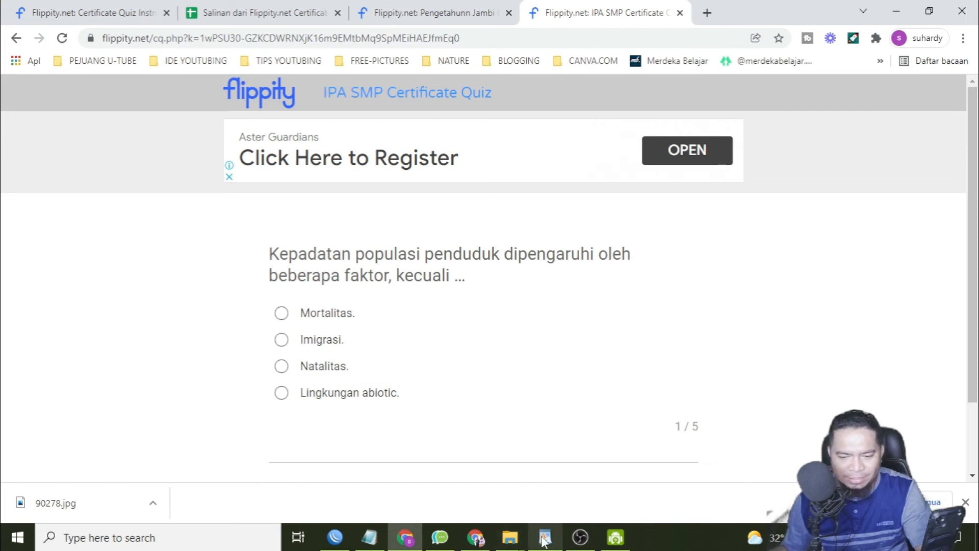
Answer question 1 with "Lingkungan abiotic." and question 2 with "Suaka margasatwa.", consulting the answer key in WordPad.
mouse_move(543, 542)
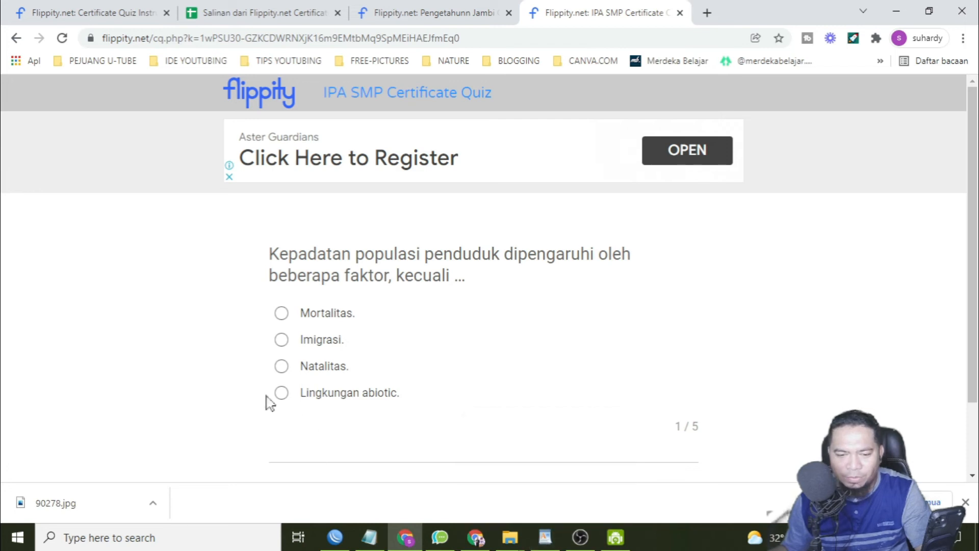
key("alt+Tab")
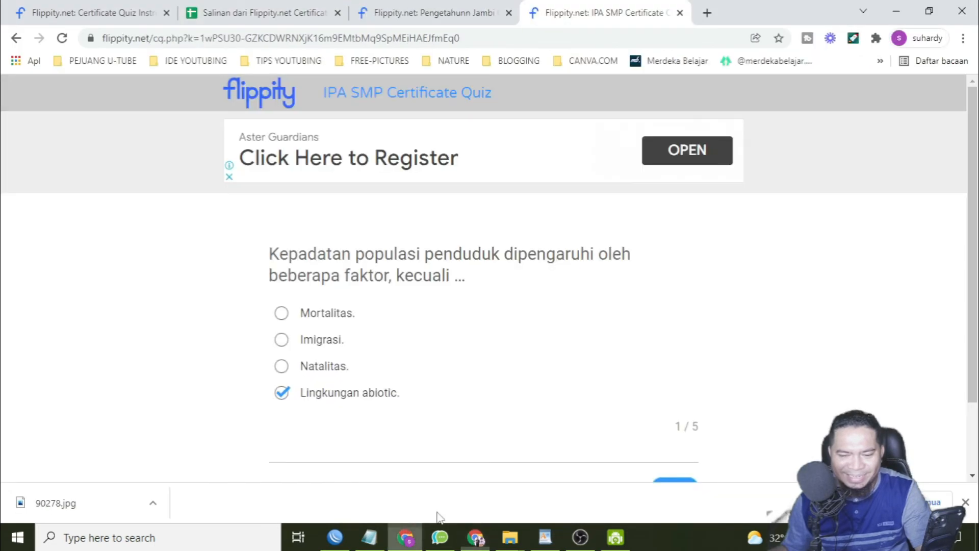
scroll(693, 461, "down", 1)
left_click(681, 420)
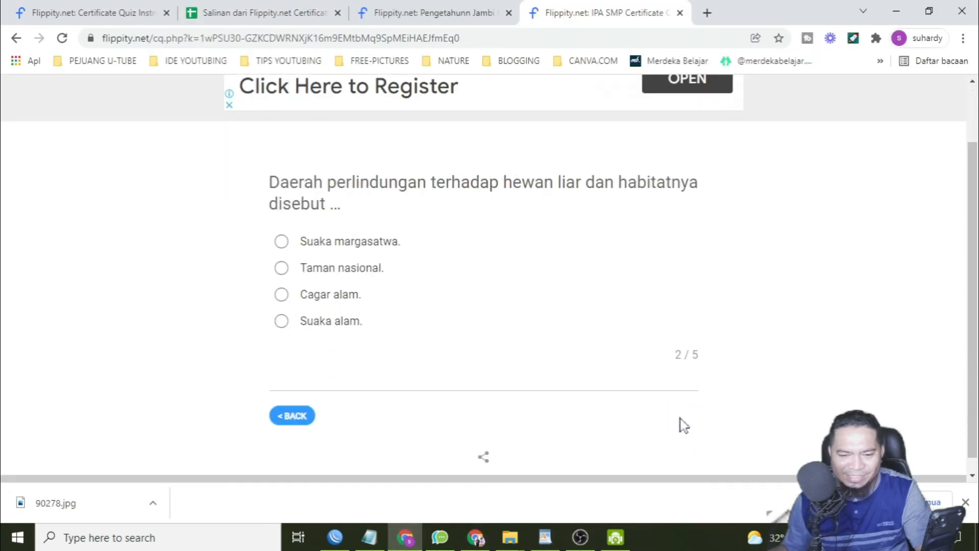
left_click(542, 539)
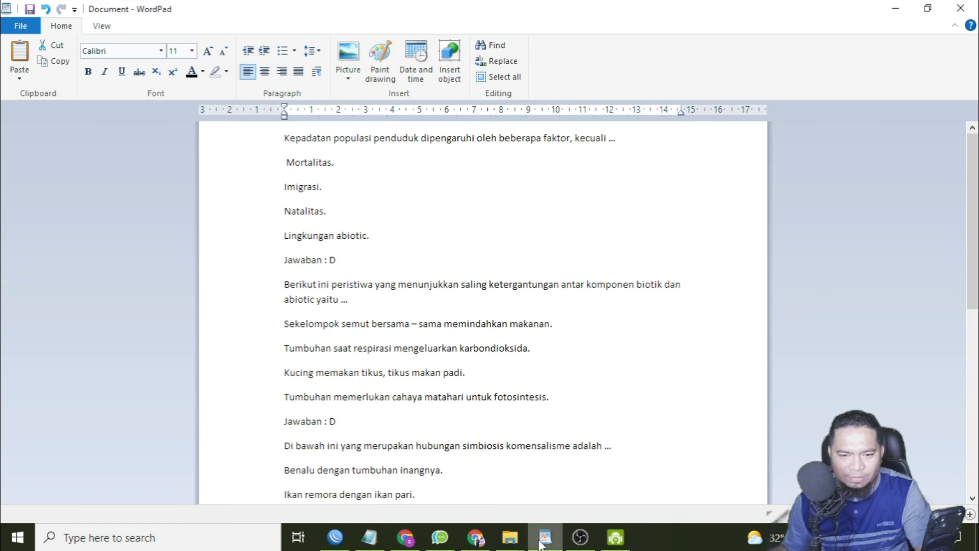
left_click(490, 454)
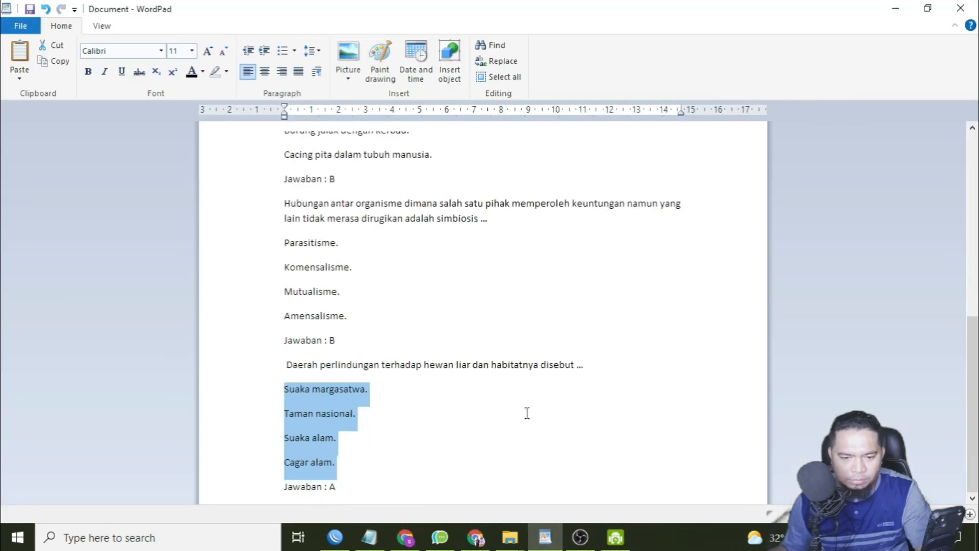
left_click(489, 454)
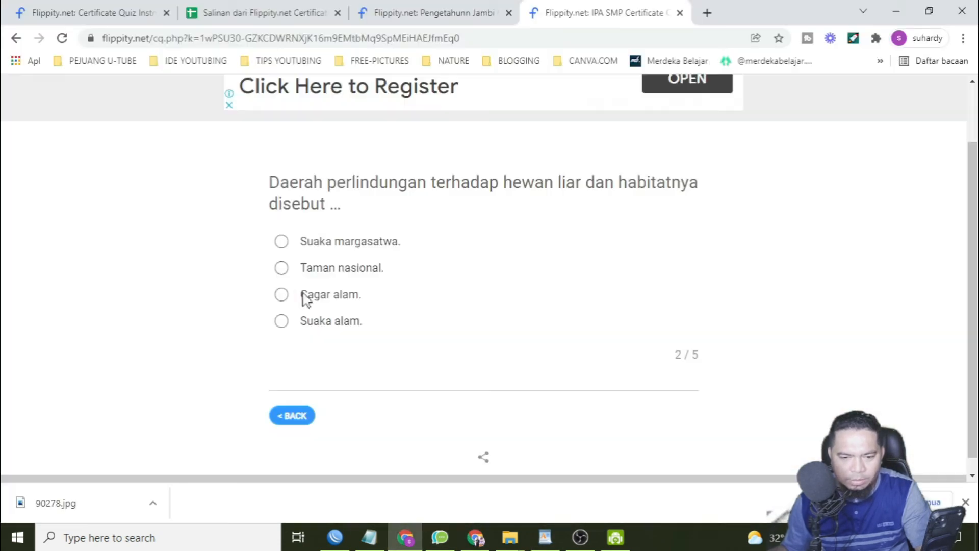
left_click(303, 242)
left_click(677, 415)
Consult the WordPad answer key, answer the remaining questions, including "Komensalisme." for 4 and "Ikan remora dengan ikan pari." for 5, and submit the responses.
left_click(545, 537)
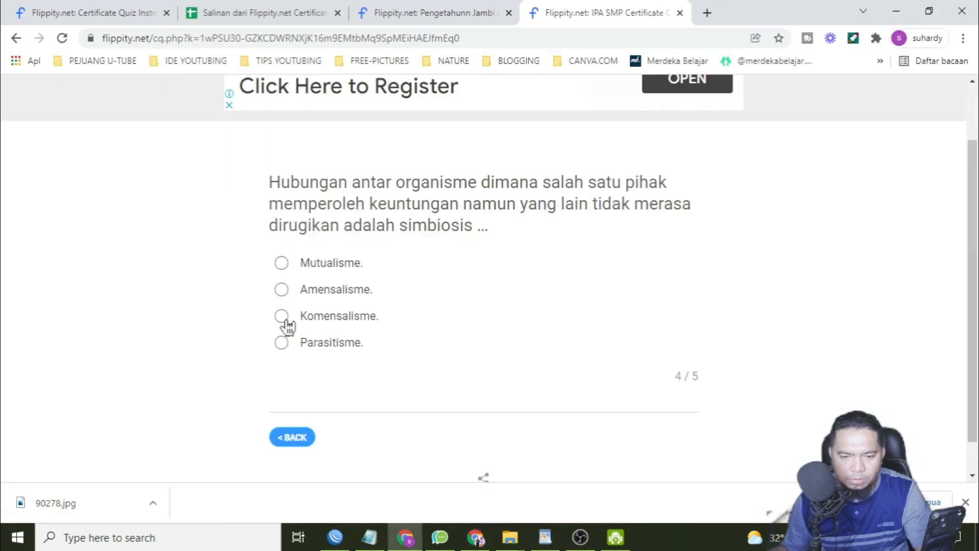
left_click(282, 316)
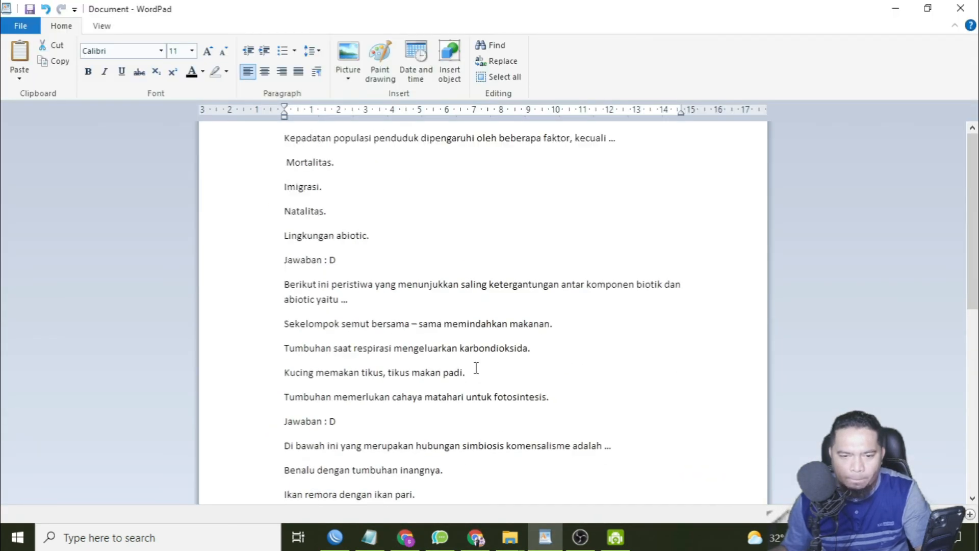
scroll(476, 367, "down", 3)
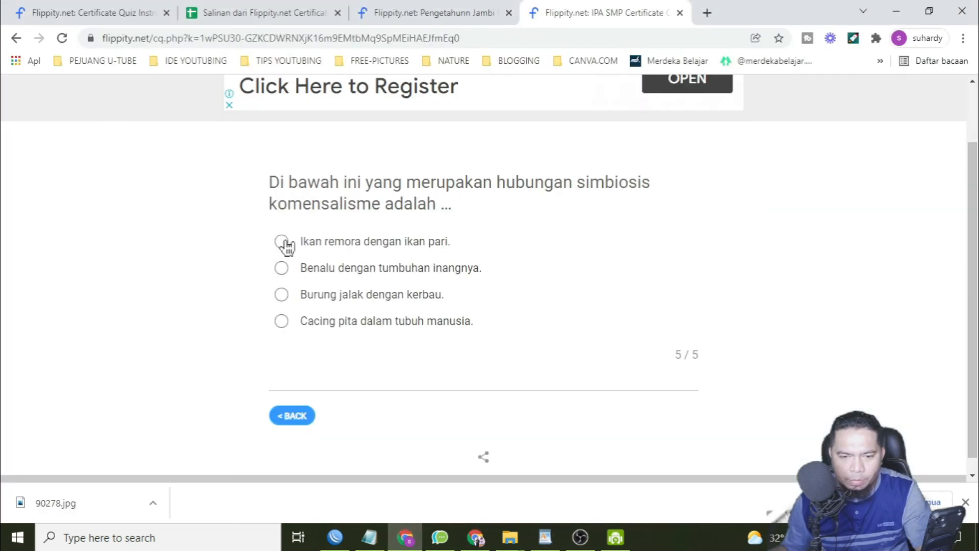
left_click(281, 242)
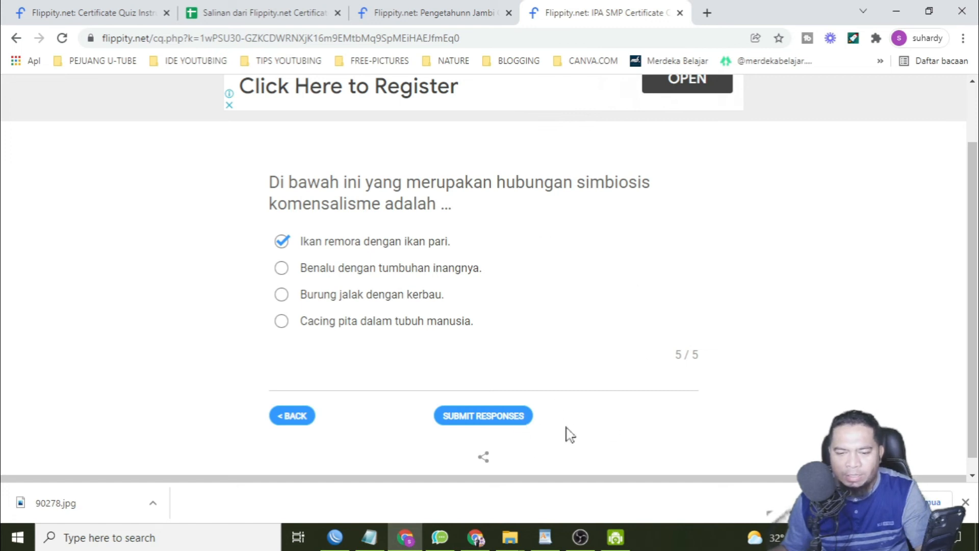
left_click(479, 417)
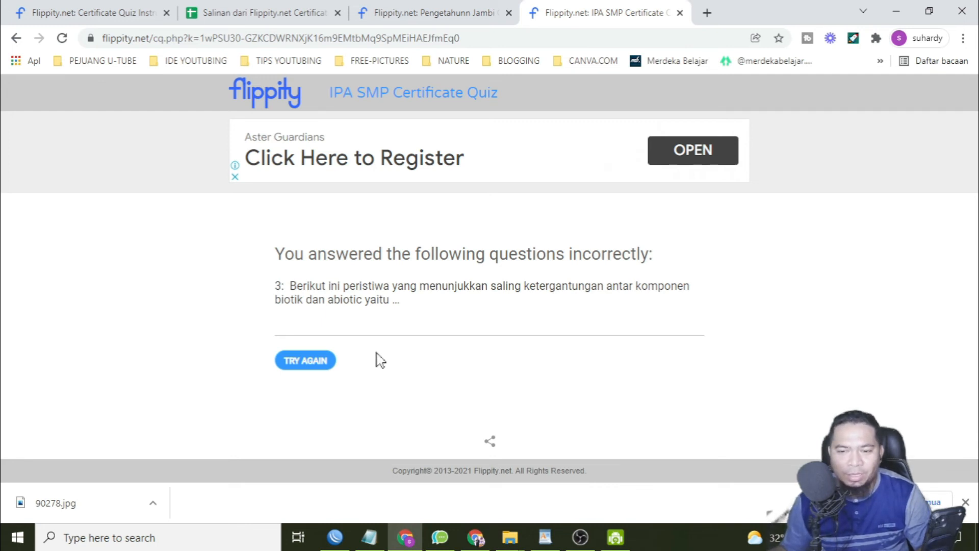
Retry the quiz, change question 3's answer to "Tumbuhan memerlukan cahaya matahari untuk fotosintesis.", and resubmit the responses.
left_click(315, 362)
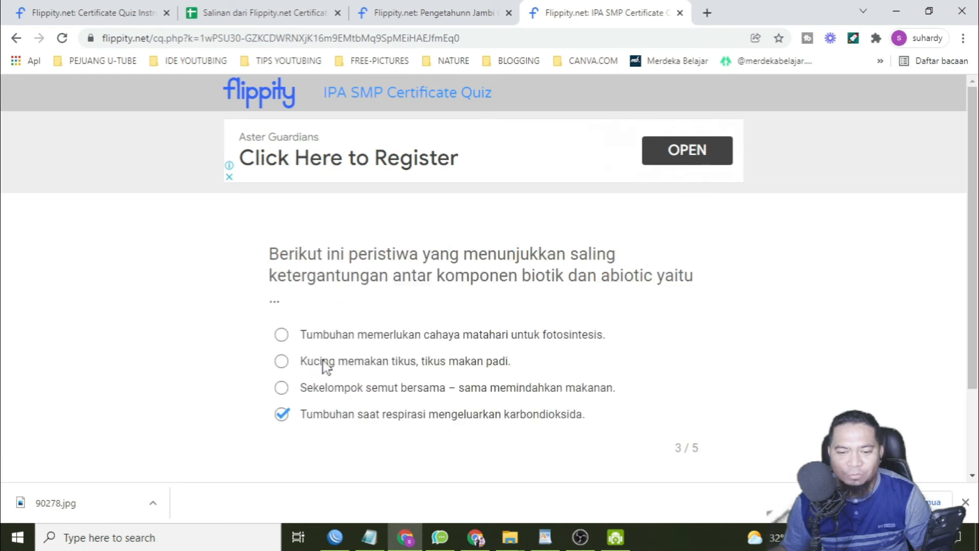
scroll(647, 428, "down", 2)
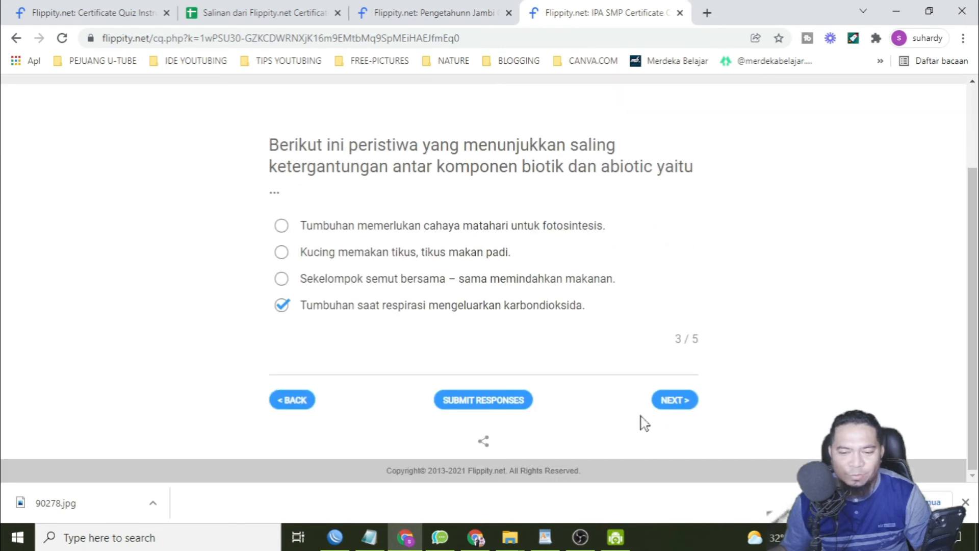
left_click(675, 407)
left_click(304, 400)
left_click(282, 225)
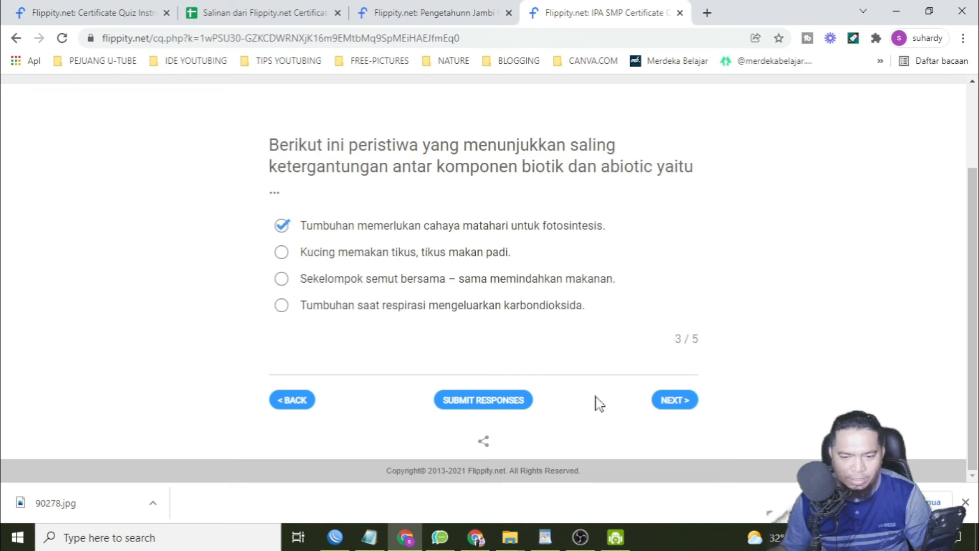
left_click(478, 406)
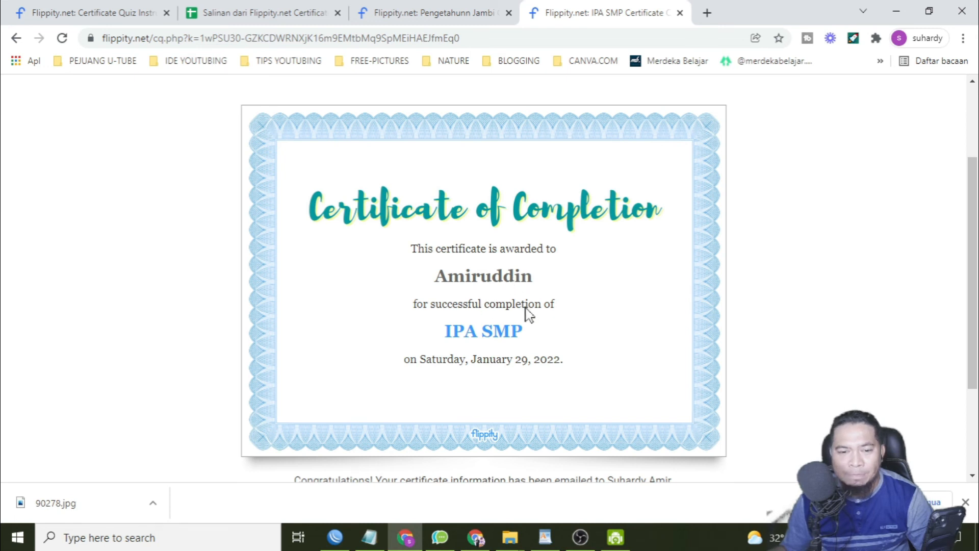
Open the newest Certificate of Completion email in Gmail's Update category and return to the certificate page in the other Chrome window.
left_click(147, 12)
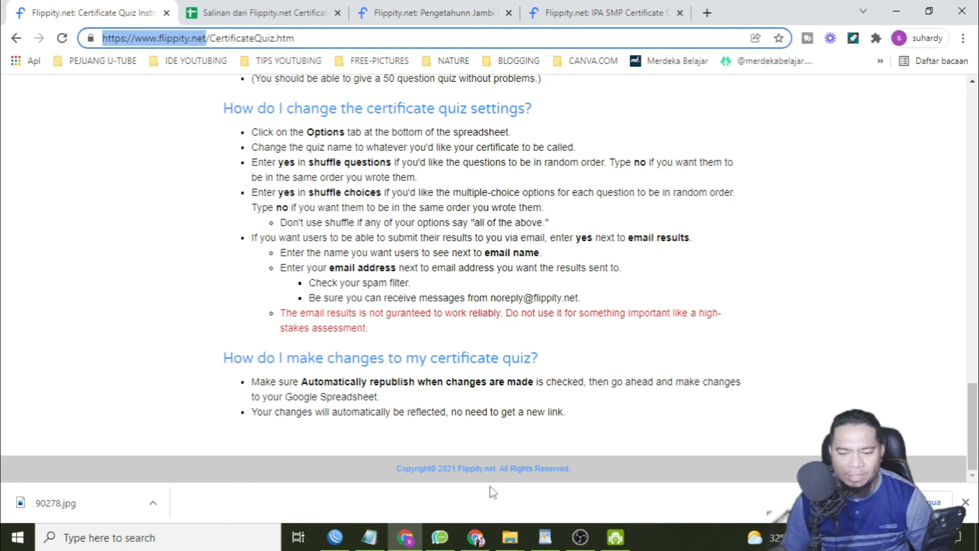
left_click(474, 537)
left_click(606, 14)
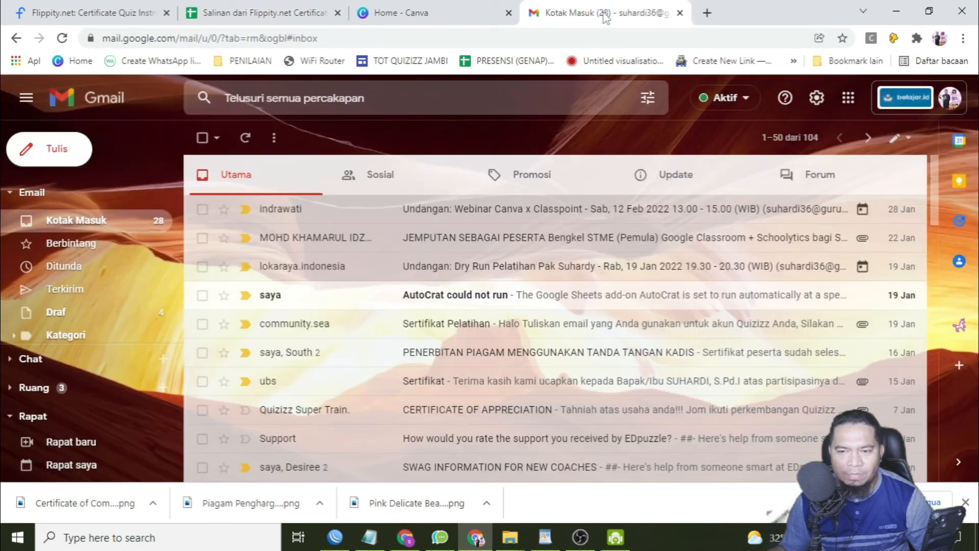
left_click(663, 182)
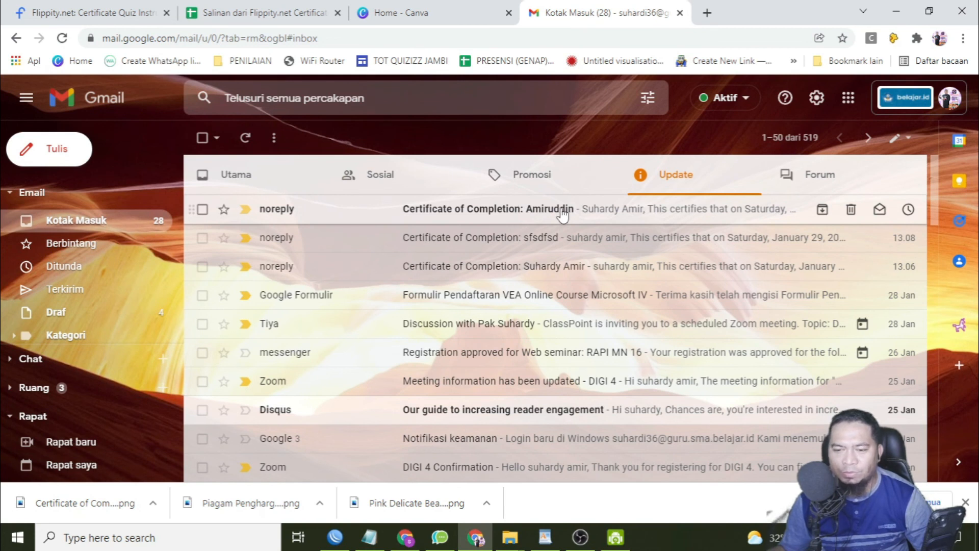
left_click(647, 213)
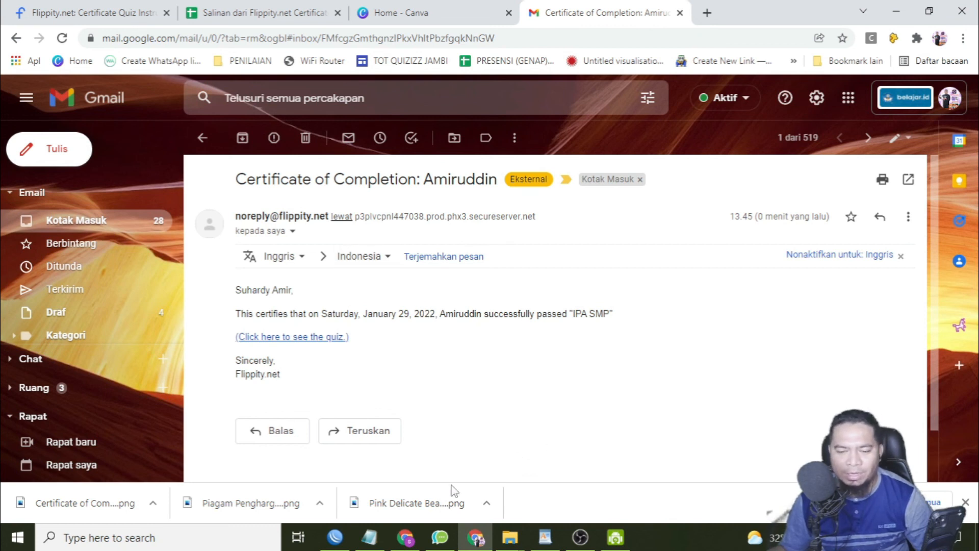
left_click(412, 538)
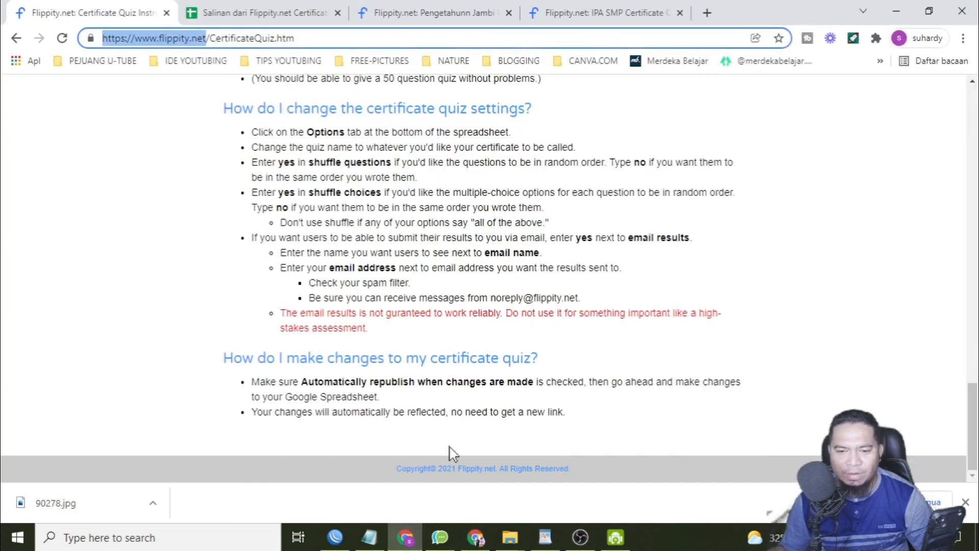
left_click(606, 16)
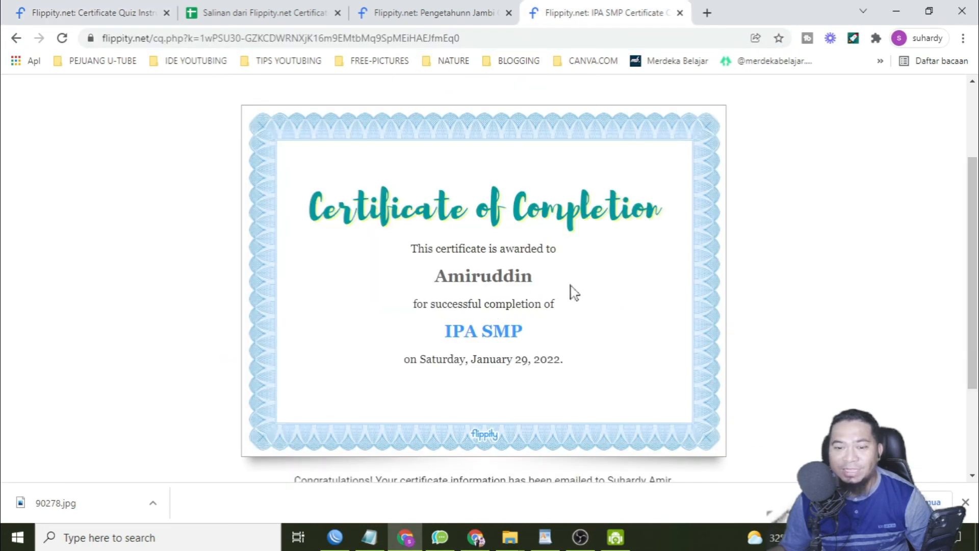